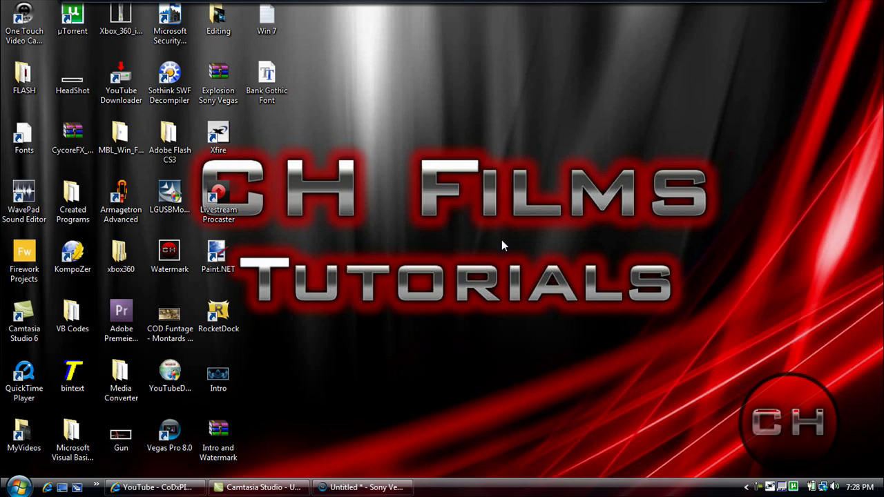
Insert three new video tracks into the Vegas project.
{"action": "left_click", "coordinate": [363, 488]}
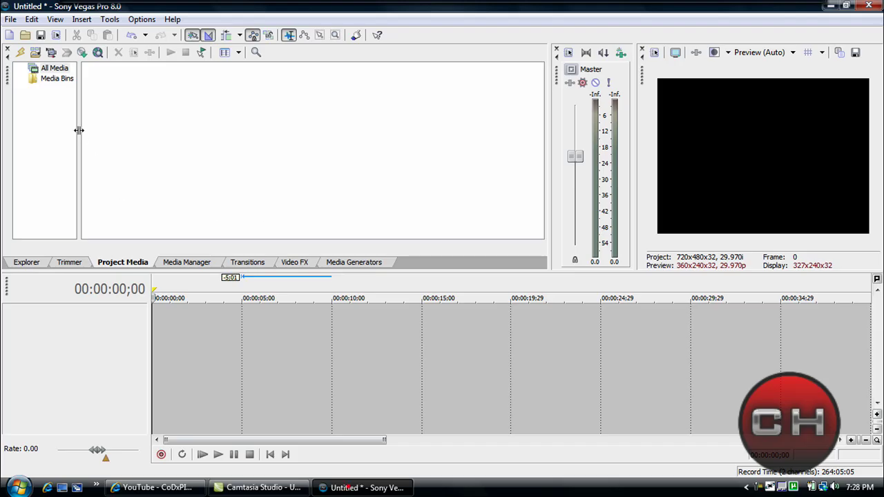
{"action": "right_click", "coordinate": [100, 324]}
{"action": "left_click", "coordinate": [130, 361]}
{"action": "right_click", "coordinate": [116, 361]}
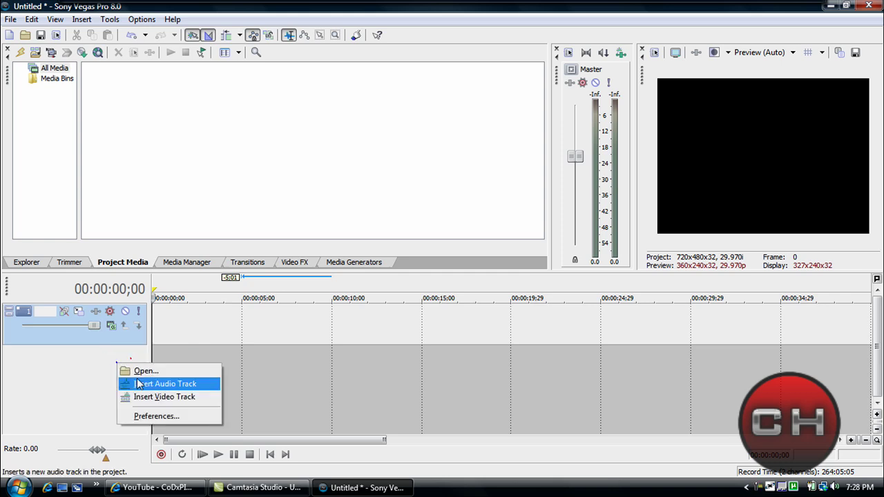
{"action": "left_click", "coordinate": [139, 395]}
{"action": "right_click", "coordinate": [116, 414]}
{"action": "left_click", "coordinate": [148, 443]}
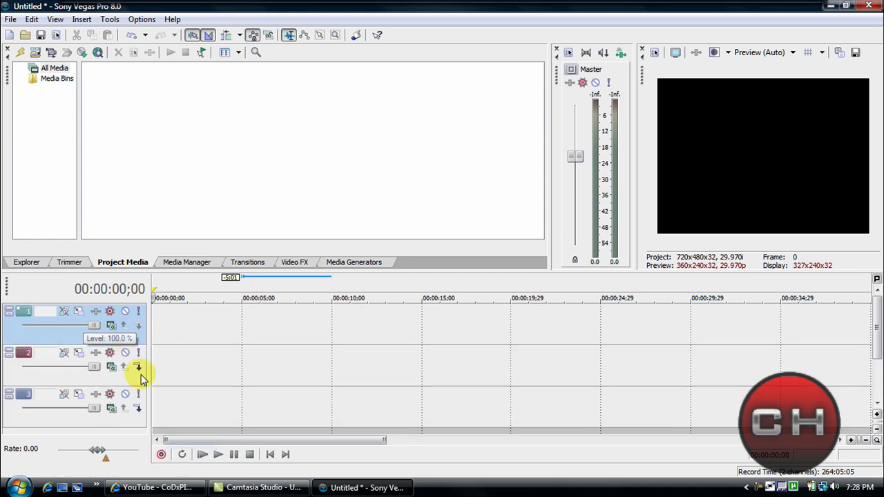
Place a Standard Noise clip on track 1 and keyframe its Progress up to 10.000.
{"action": "left_click", "coordinate": [337, 266]}
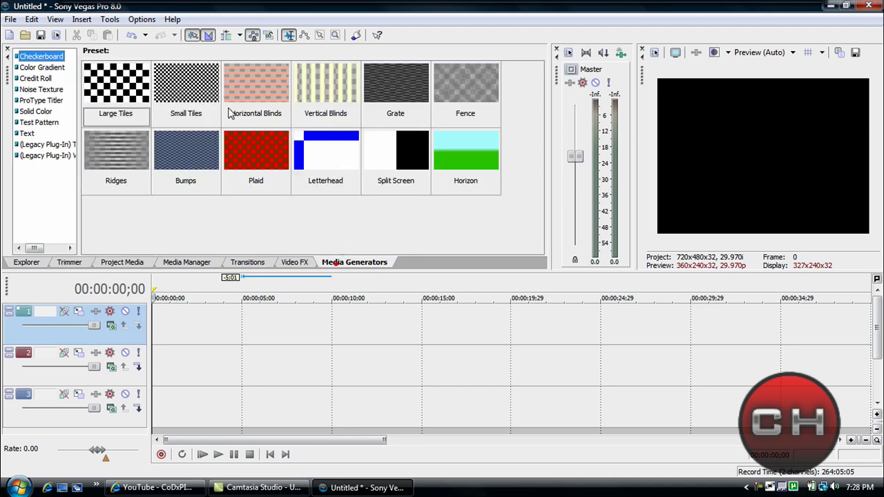
{"action": "left_click", "coordinate": [42, 89]}
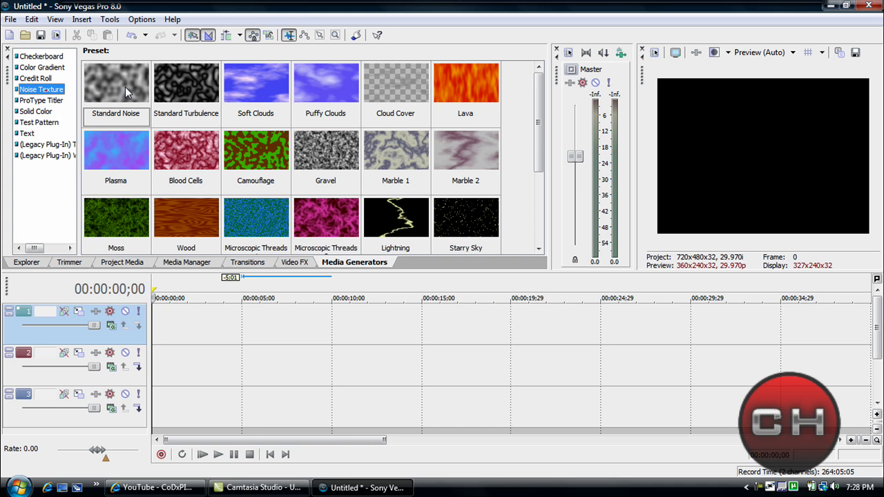
{"action": "left_click_drag", "start_coordinate": [126, 86], "coordinate": [162, 324]}
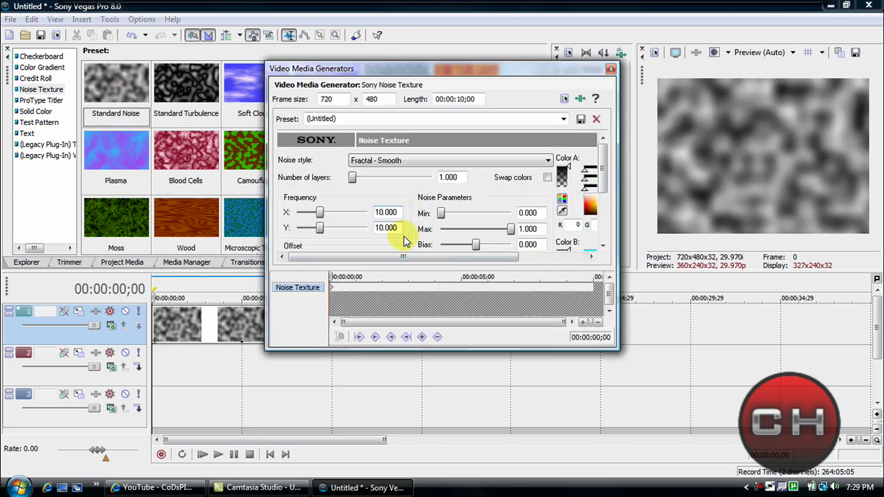
{"action": "scroll", "coordinate": [602, 176], "scroll_direction": "down", "scroll_amount": 3}
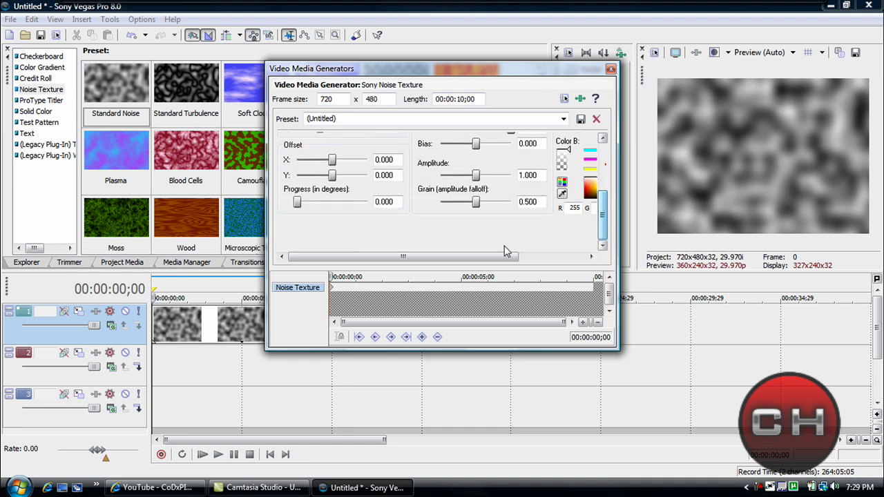
{"action": "left_click", "coordinate": [335, 288]}
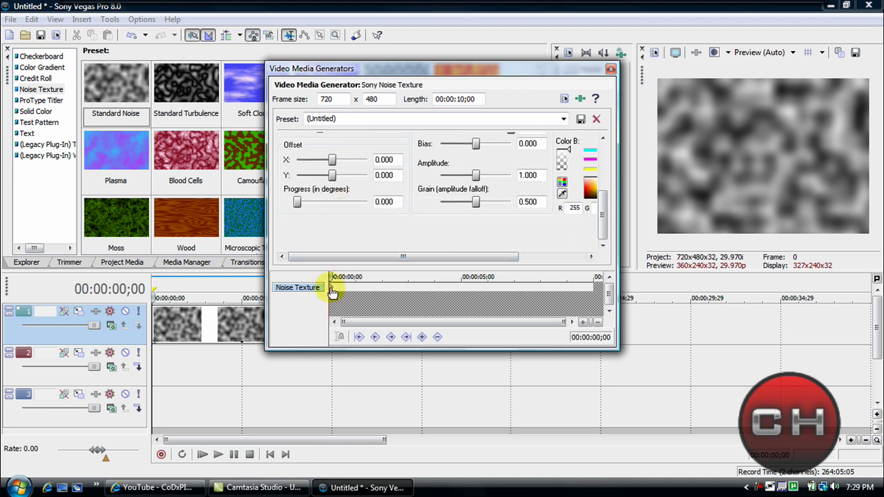
{"action": "left_click", "coordinate": [595, 306]}
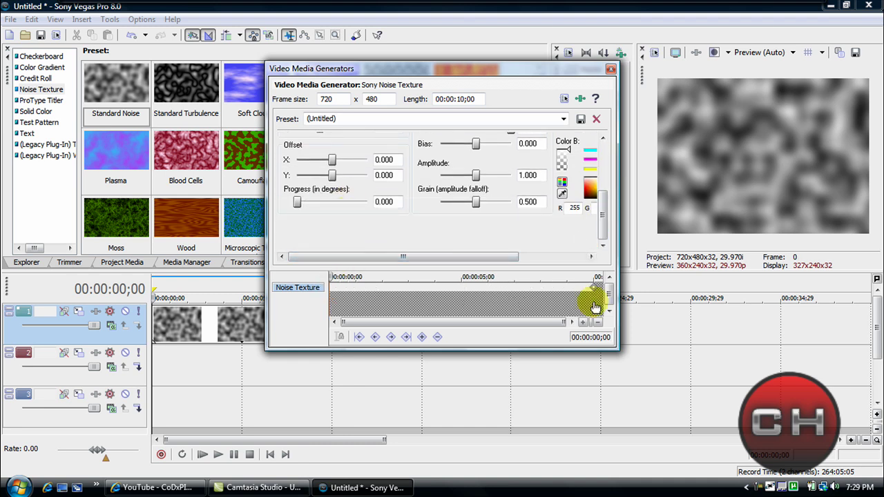
{"action": "left_click", "coordinate": [336, 285]}
{"action": "left_click_drag", "start_coordinate": [304, 211], "coordinate": [369, 209]}
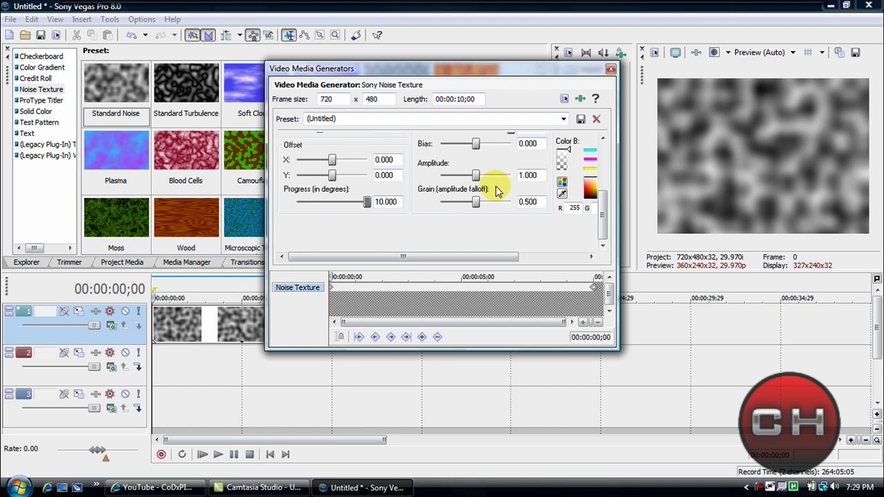
Close the noise settings, play back the noise clip, and return to the timeline start.
{"action": "left_click", "coordinate": [610, 69]}
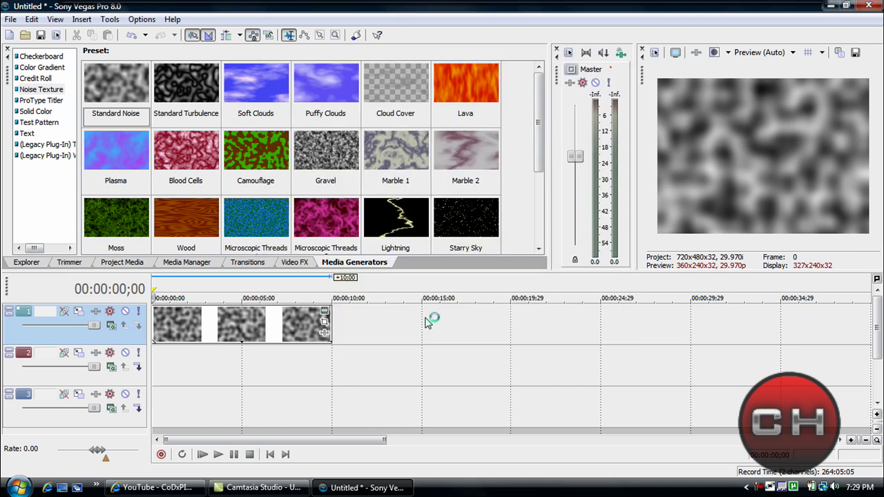
{"action": "key", "text": "space"}
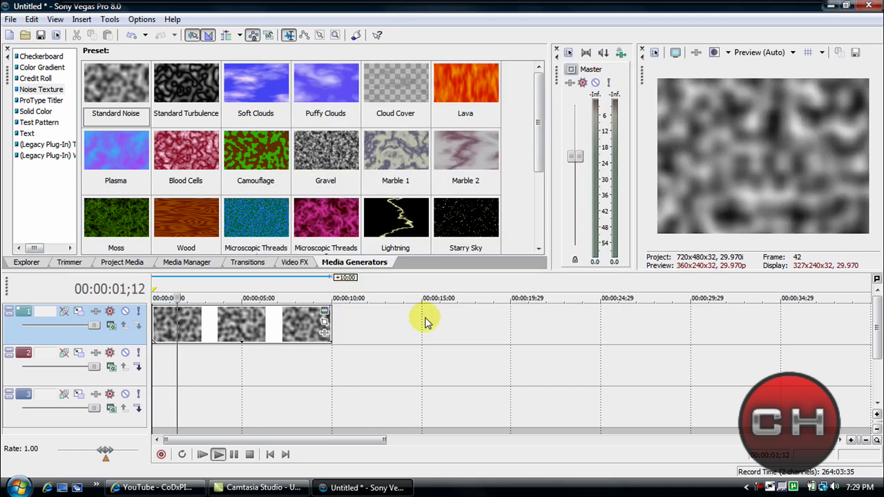
{"action": "key", "text": "Return"}
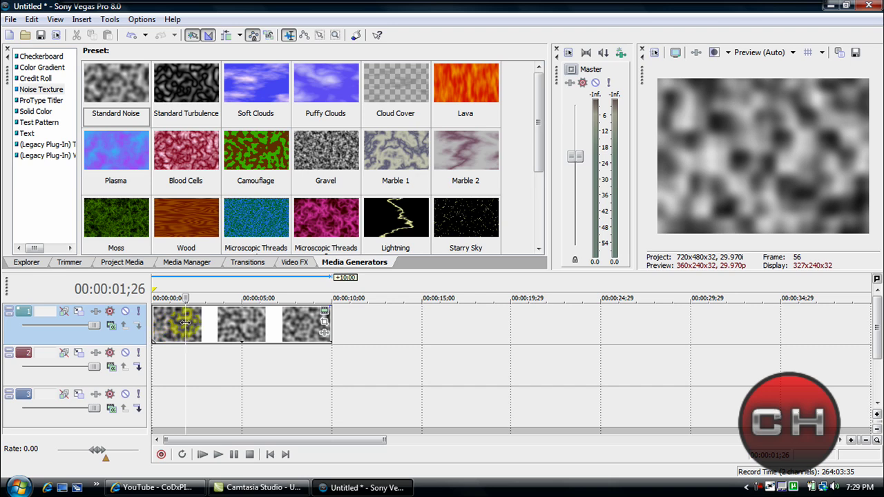
{"action": "key", "text": "ctrl+Home"}
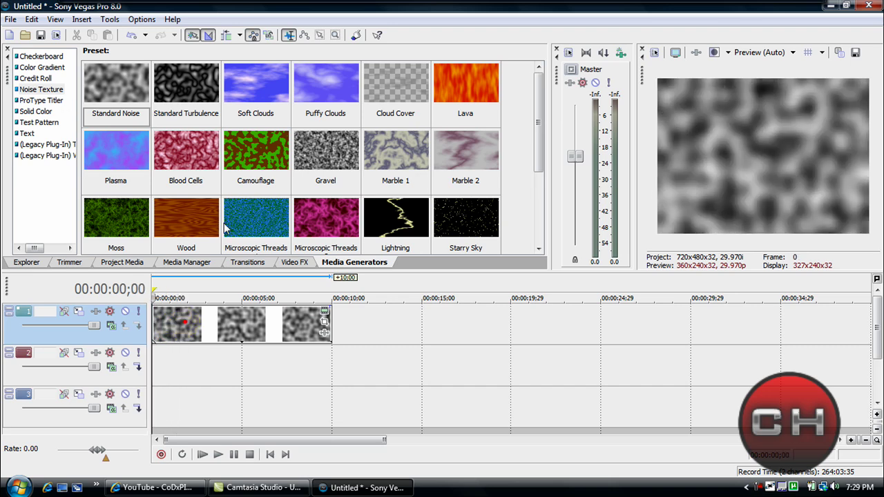
Add a Default Text clip on track 2 reading 'CH Films' in BankGothic Md BT.
{"action": "left_click", "coordinate": [28, 134]}
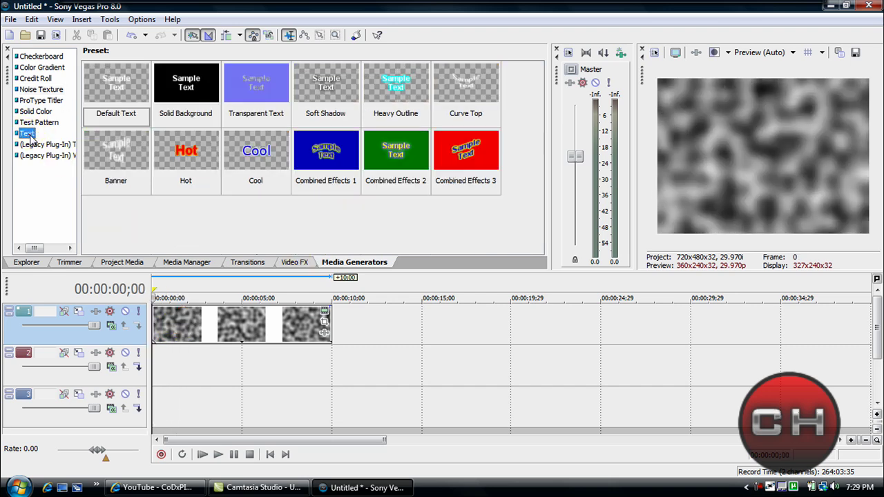
{"action": "left_click_drag", "start_coordinate": [139, 89], "coordinate": [160, 370]}
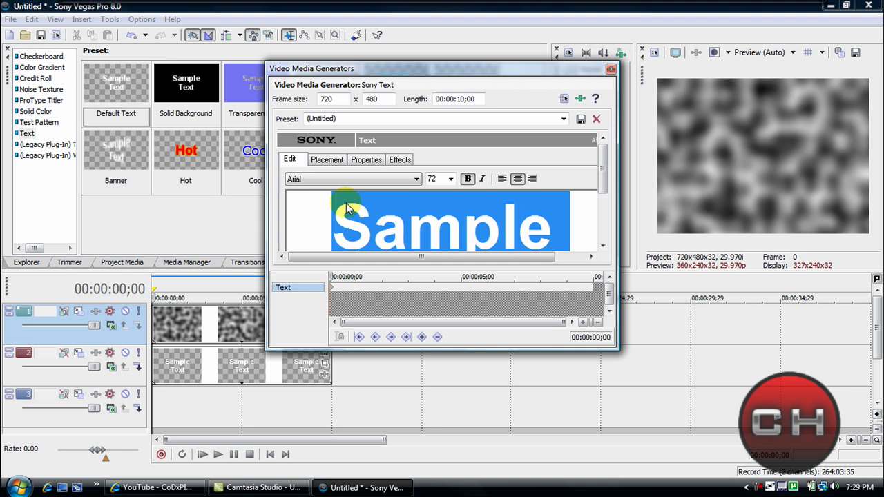
{"action": "type", "text": "CH Films"}
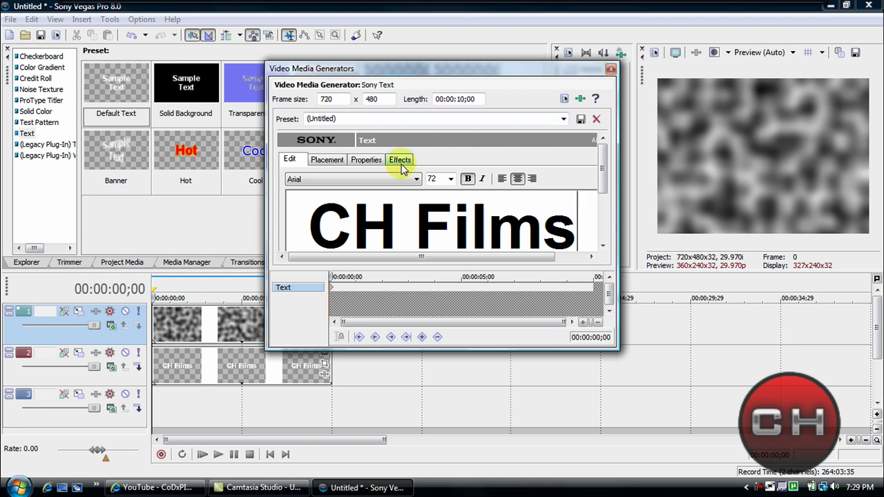
{"action": "left_click", "coordinate": [394, 178]}
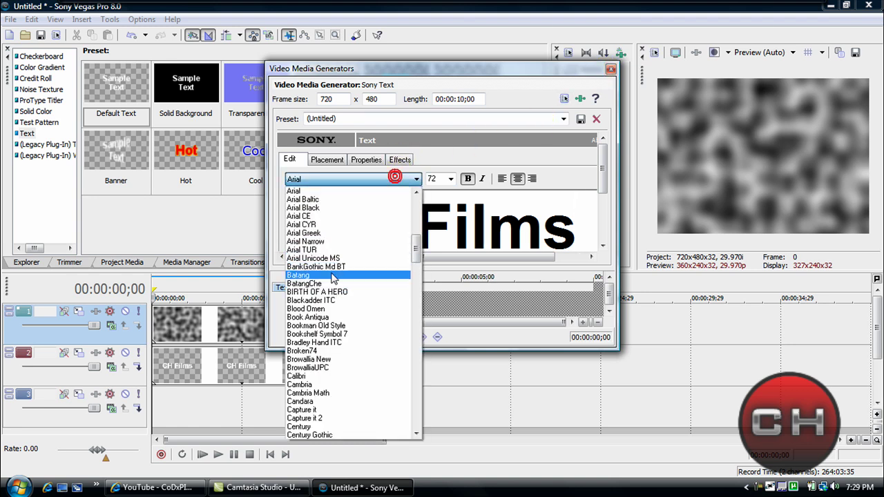
{"action": "left_click", "coordinate": [331, 267]}
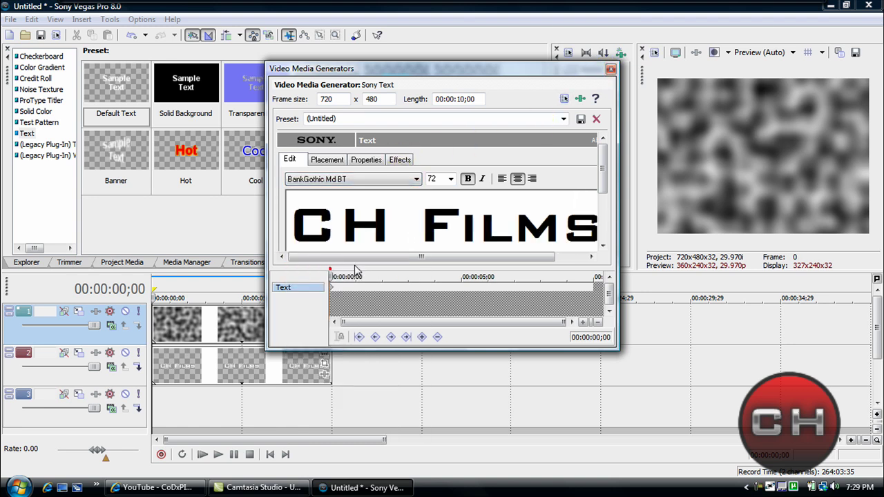
{"action": "left_click", "coordinate": [355, 269]}
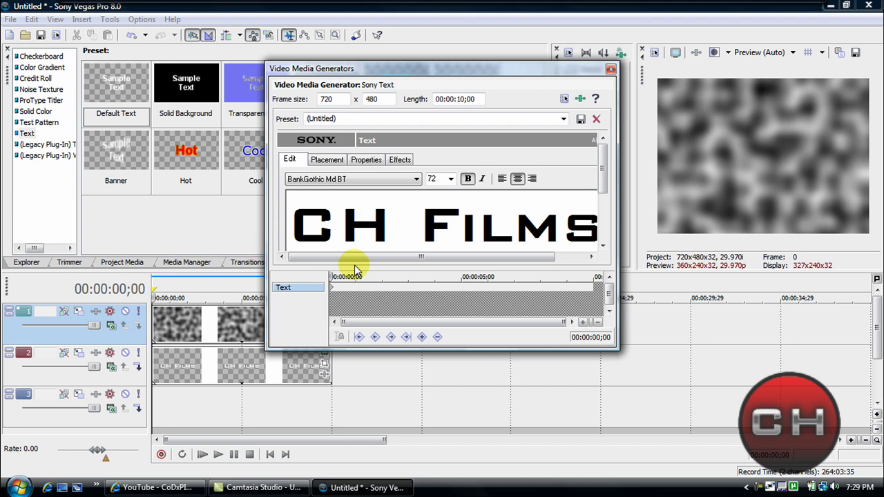
Set track 1's compositing mode to Dodge so CH Films shows white on black.
{"action": "left_click", "coordinate": [610, 71]}
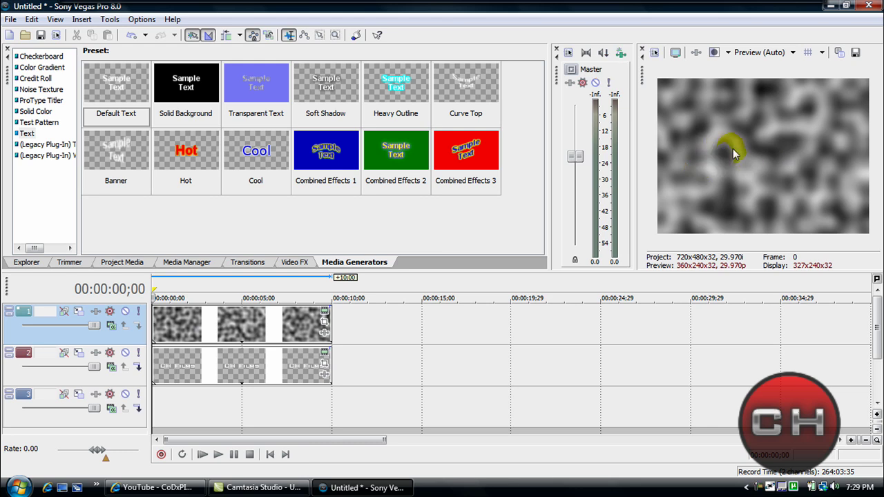
{"action": "left_click", "coordinate": [114, 330]}
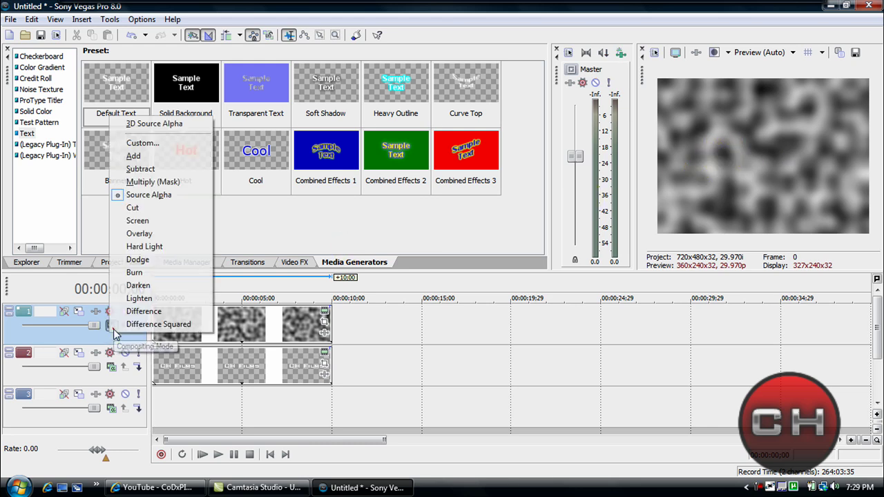
{"action": "left_click", "coordinate": [138, 260]}
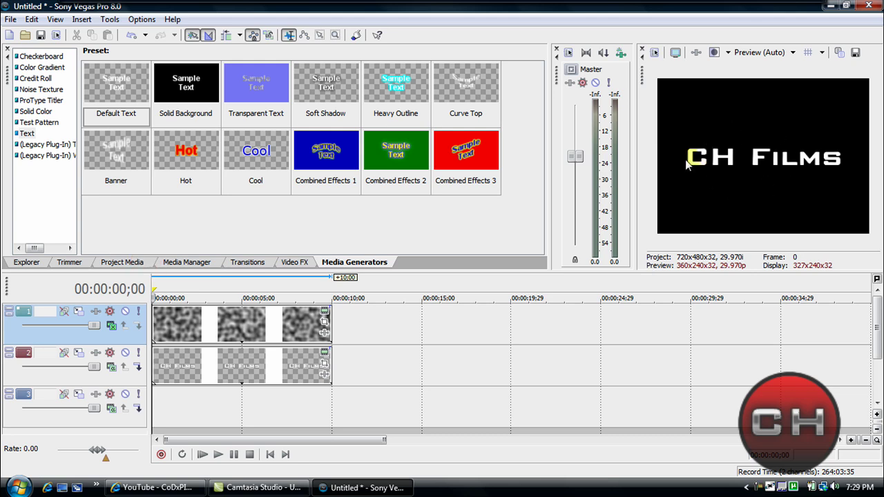
Apply the Glow video effect to the CH Films text clip on track 2.
{"action": "left_click", "coordinate": [293, 262]}
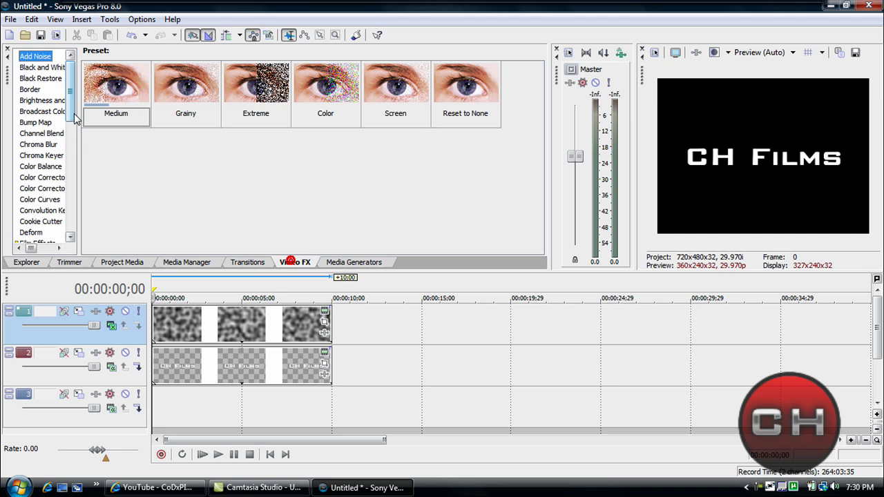
{"action": "scroll", "coordinate": [72, 152], "scroll_direction": "down", "scroll_amount": 4}
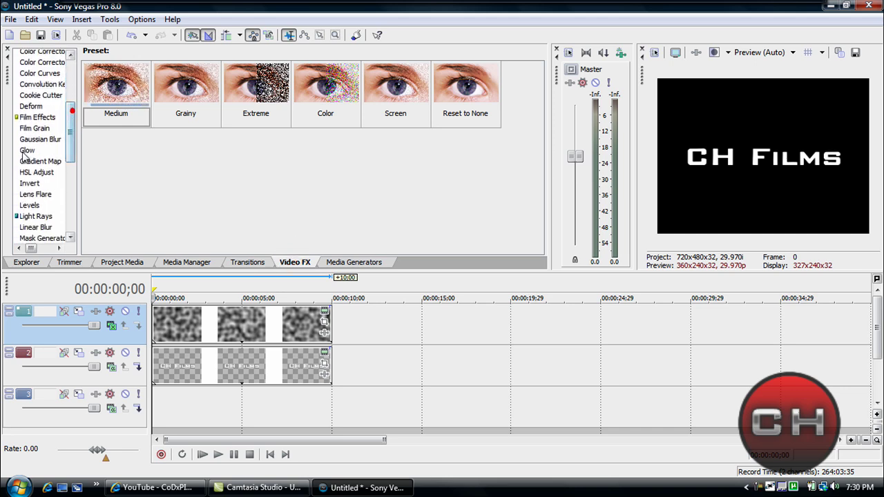
{"action": "left_click_drag", "start_coordinate": [28, 150], "coordinate": [63, 186]}
{"action": "left_click_drag", "start_coordinate": [189, 358], "coordinate": [193, 360]}
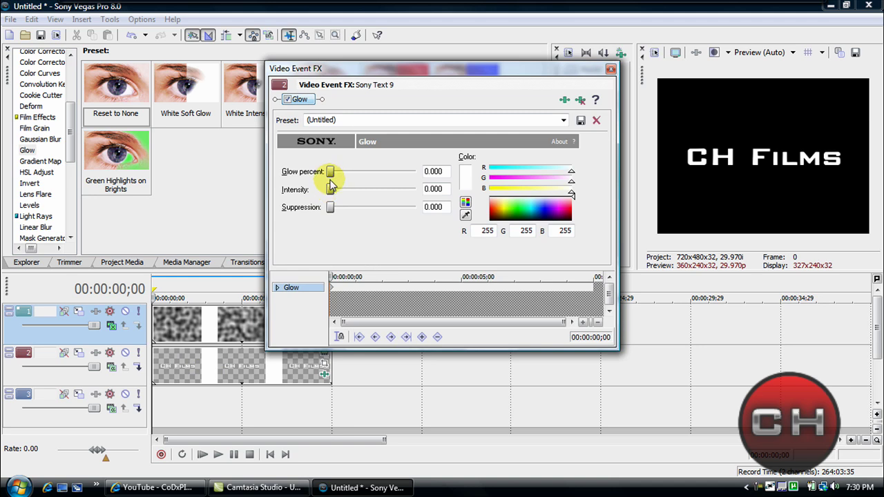
Set glow percent 1.000, intensity about 8 and a dark green glow colour, then preview.
{"action": "left_click_drag", "start_coordinate": [331, 189], "coordinate": [355, 195]}
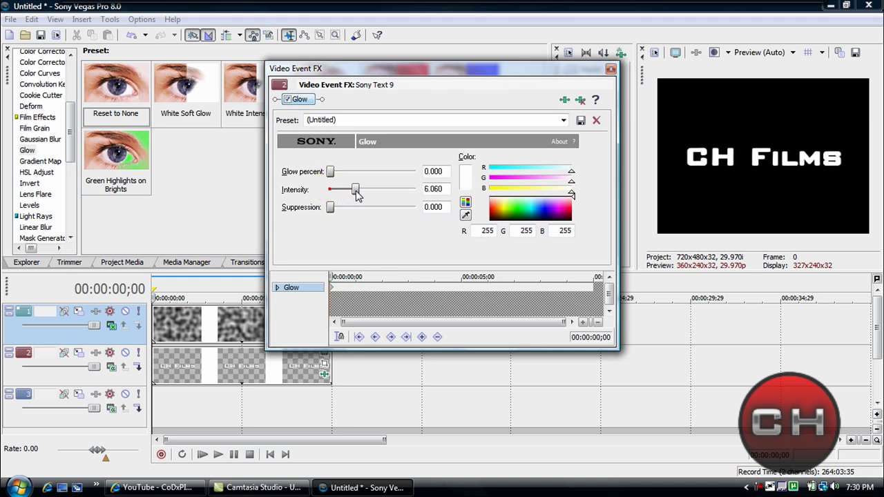
{"action": "left_click", "coordinate": [331, 189]}
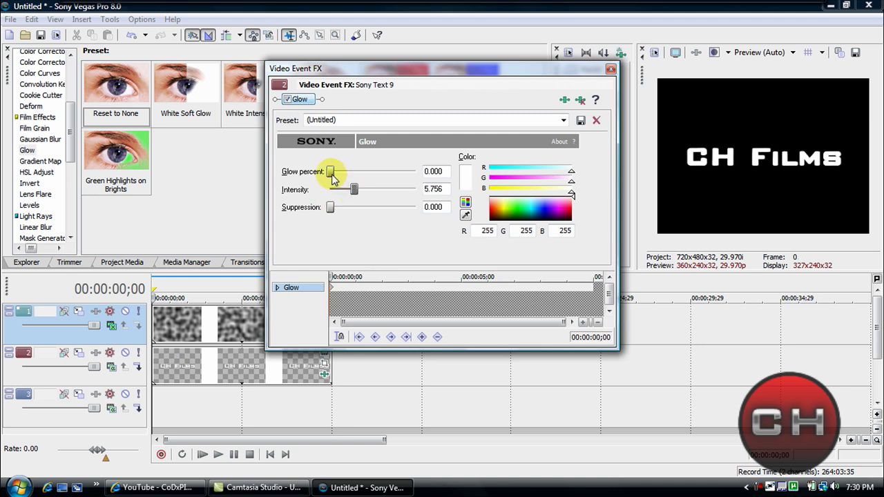
{"action": "left_click_drag", "start_coordinate": [333, 174], "coordinate": [455, 180]}
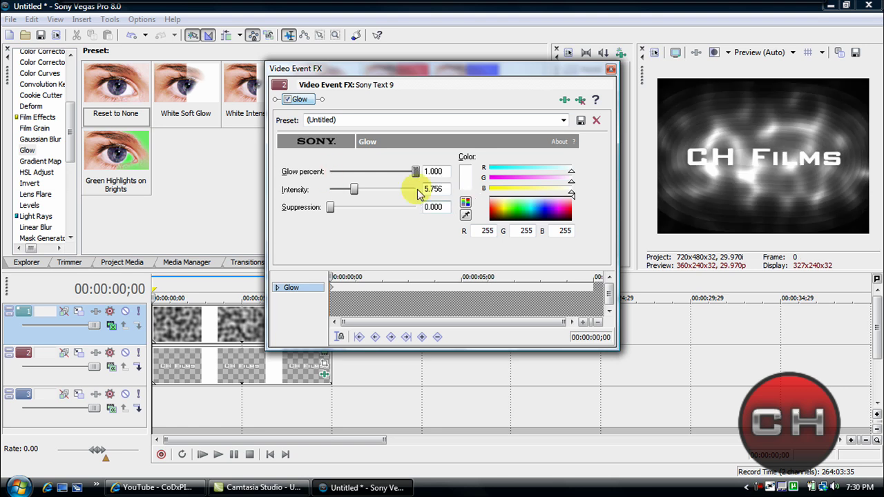
{"action": "left_click", "coordinate": [514, 216]}
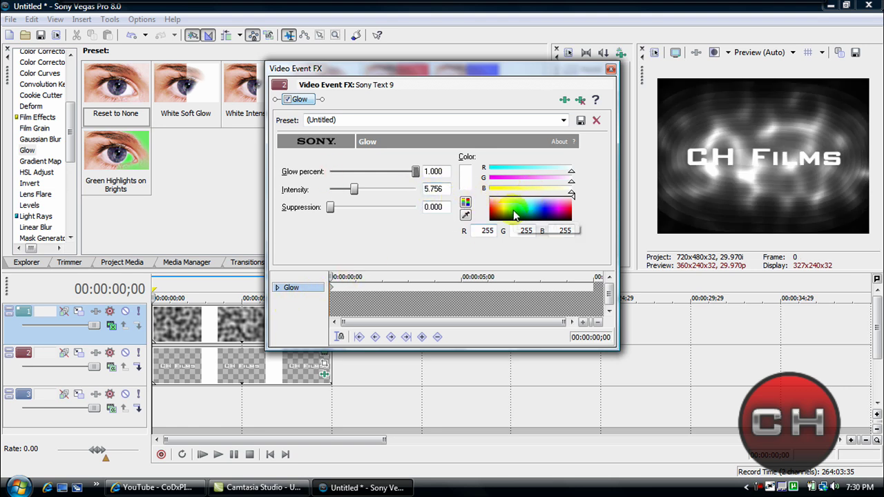
{"action": "left_click", "coordinate": [515, 220]}
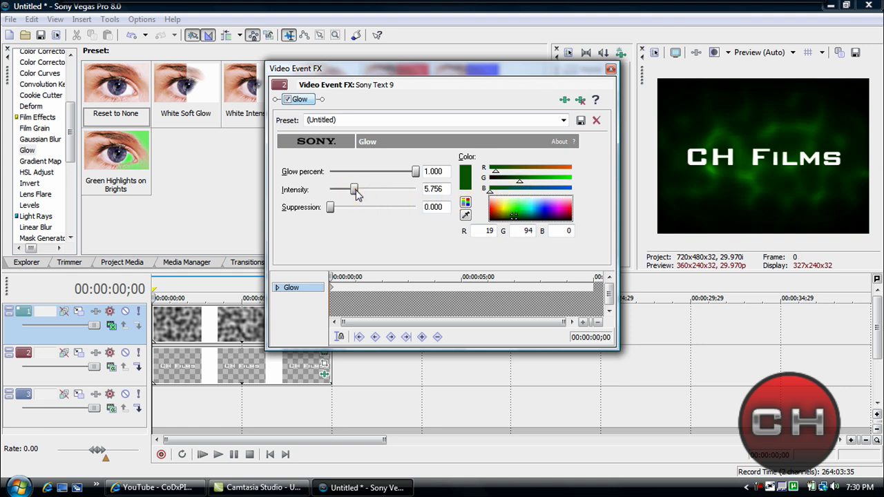
{"action": "left_click_drag", "start_coordinate": [352, 194], "coordinate": [368, 193]}
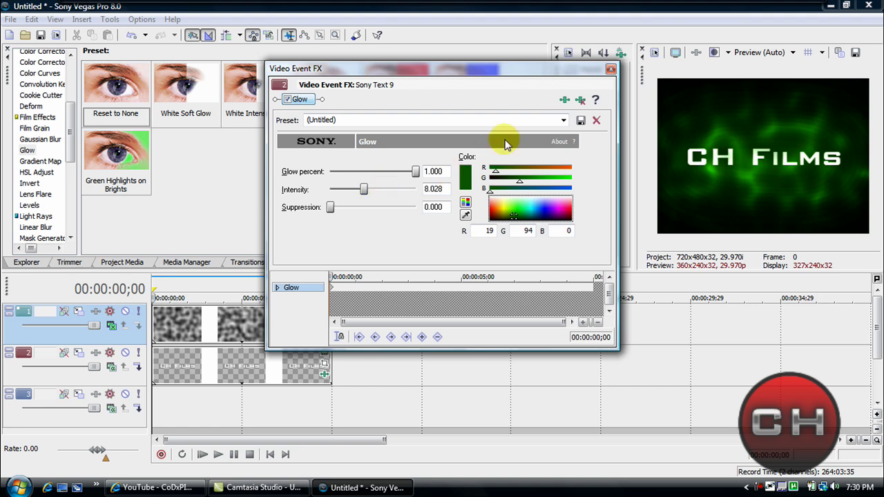
{"action": "left_click", "coordinate": [611, 70]}
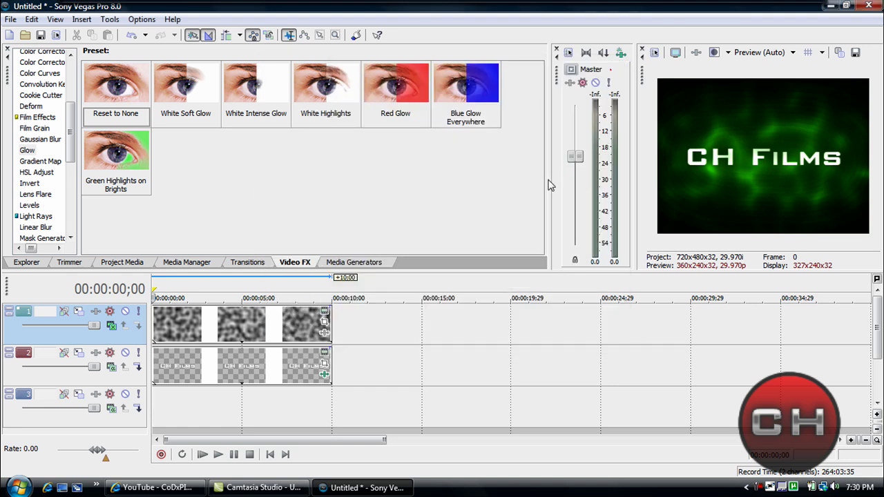
{"action": "key", "text": "space"}
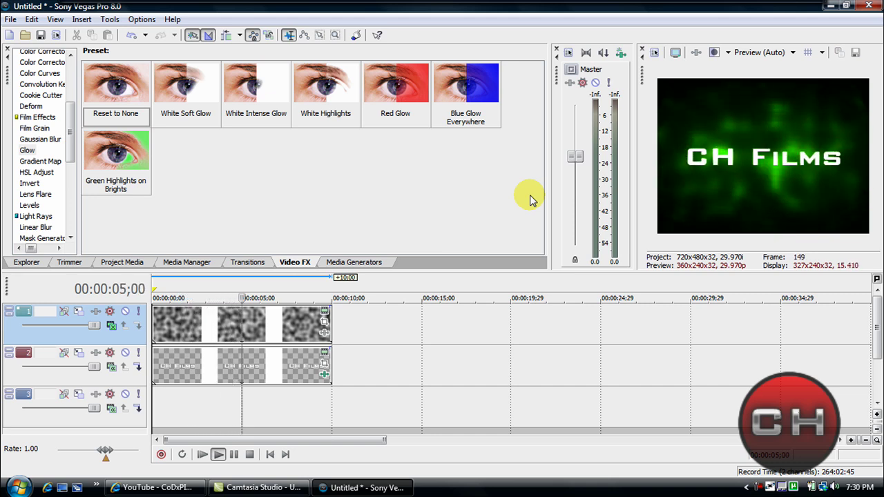
{"action": "key", "text": "space"}
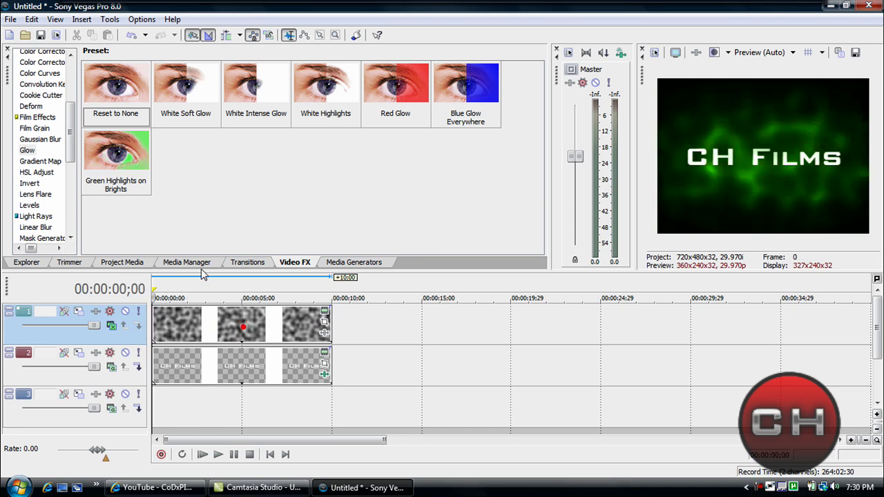
Drop a Default Text event on track 3, replacing its text with 'CH Films' in BankGothic Md BT.
{"action": "left_click", "coordinate": [377, 263]}
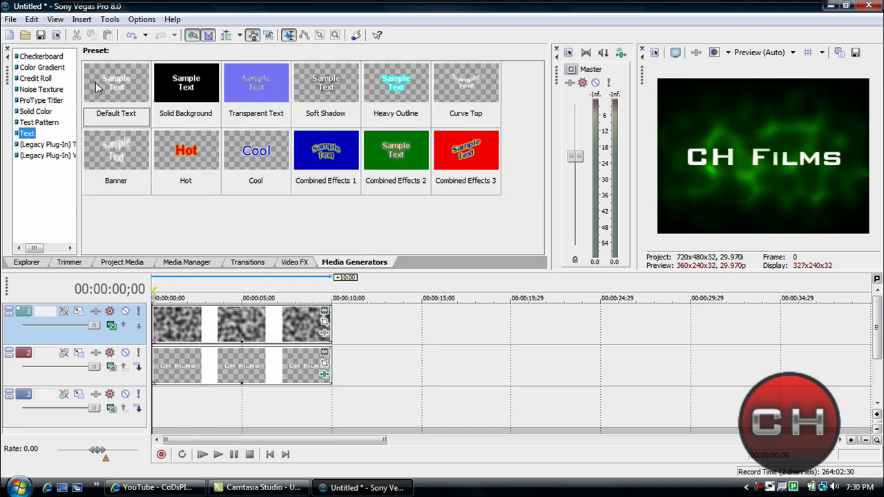
{"action": "left_click_drag", "start_coordinate": [96, 86], "coordinate": [170, 410]}
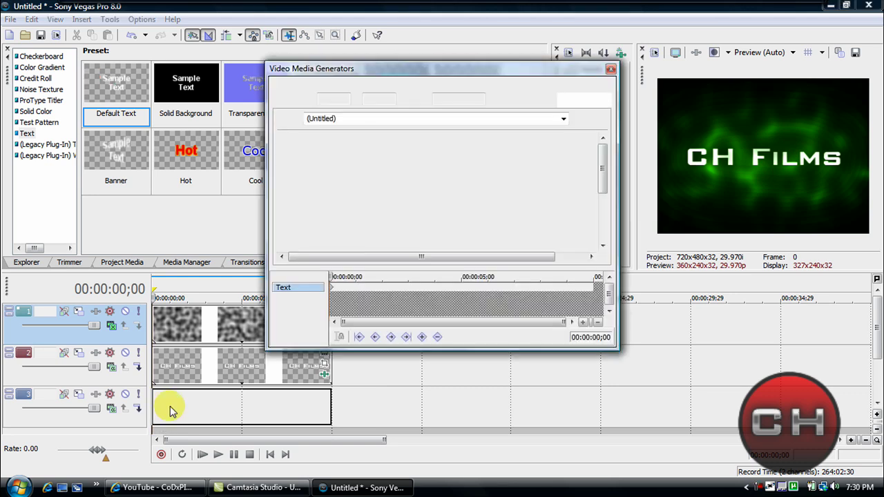
{"action": "key", "text": "ctrl+a"}
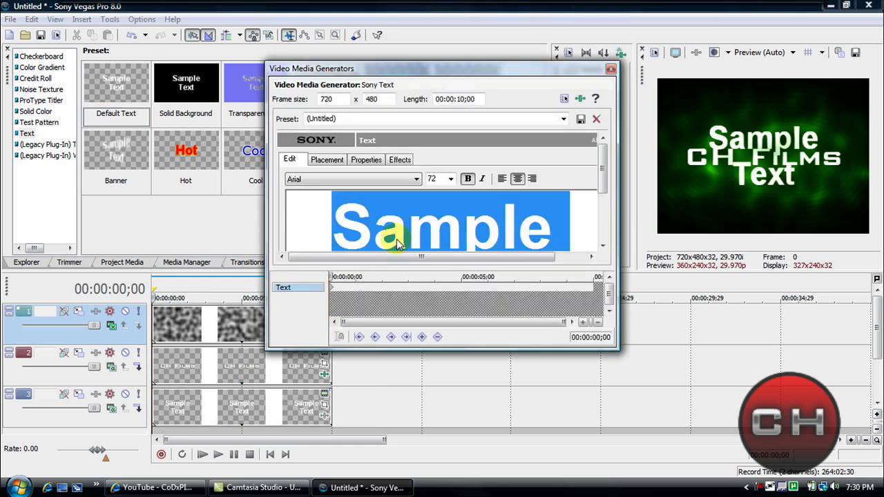
{"action": "type", "text": "CH Films"}
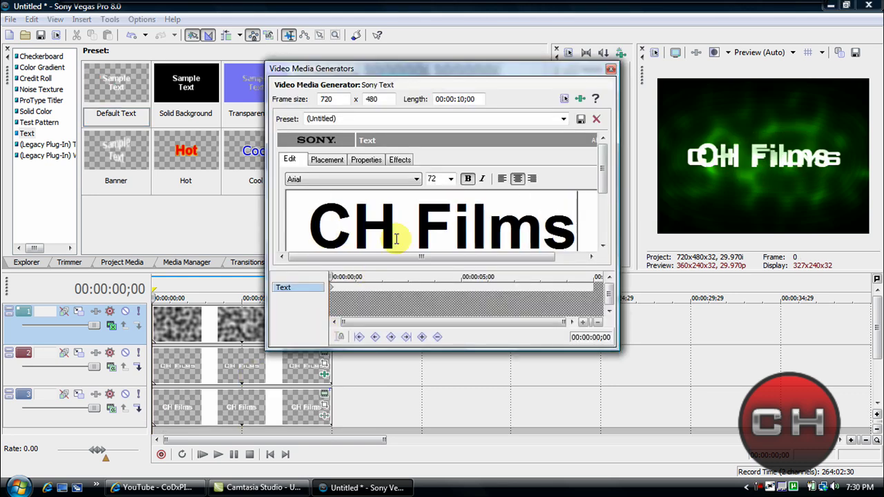
{"action": "left_click", "coordinate": [307, 178]}
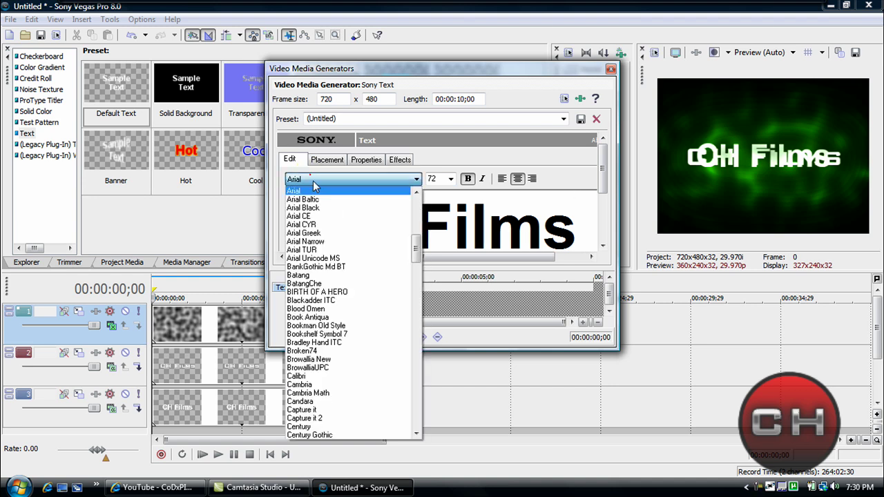
{"action": "left_click", "coordinate": [334, 266]}
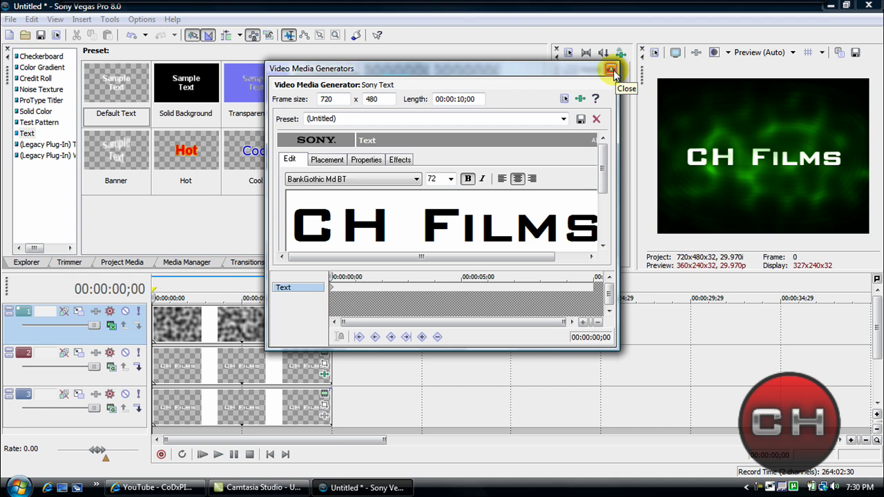
Apply Glow to the track 3 text with intensity 1.362 and glow percent 0.038.
{"action": "left_click", "coordinate": [612, 70]}
{"action": "left_click", "coordinate": [295, 264]}
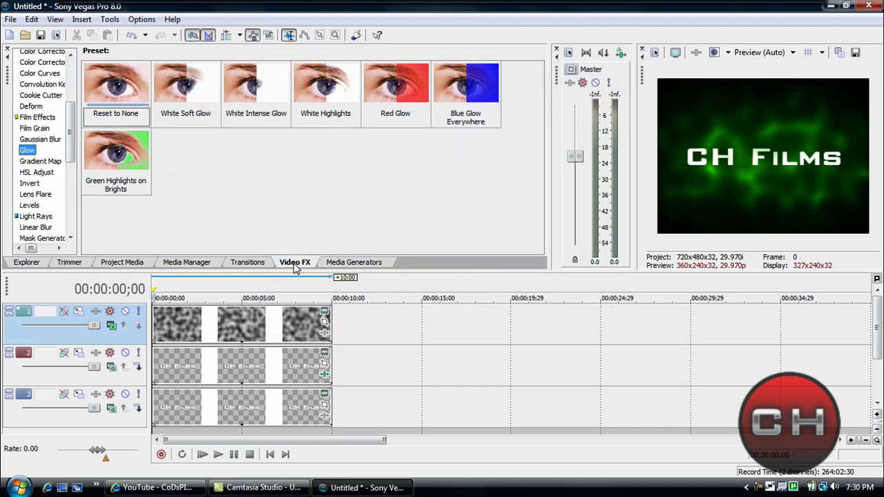
{"action": "left_click_drag", "start_coordinate": [31, 154], "coordinate": [124, 247]}
{"action": "left_click_drag", "start_coordinate": [185, 413], "coordinate": [185, 413]}
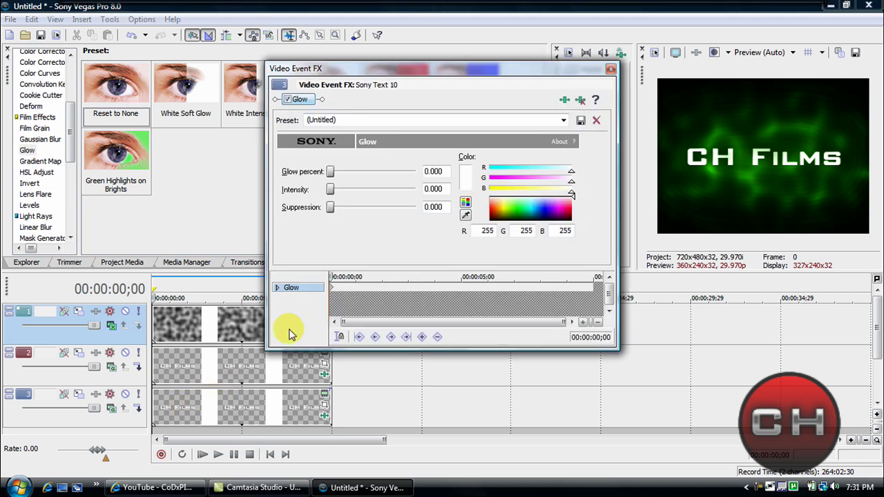
{"action": "left_click_drag", "start_coordinate": [330, 192], "coordinate": [337, 196]}
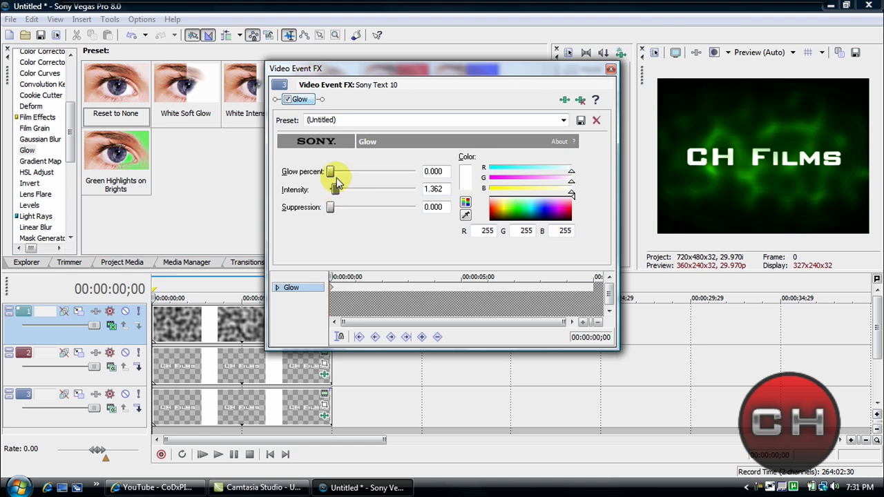
{"action": "left_click_drag", "start_coordinate": [332, 171], "coordinate": [334, 173]}
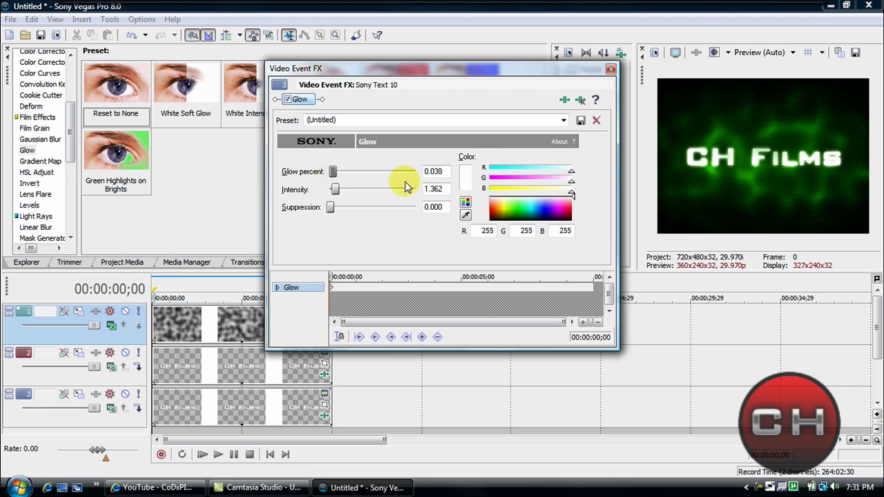
{"action": "left_click", "coordinate": [611, 68]}
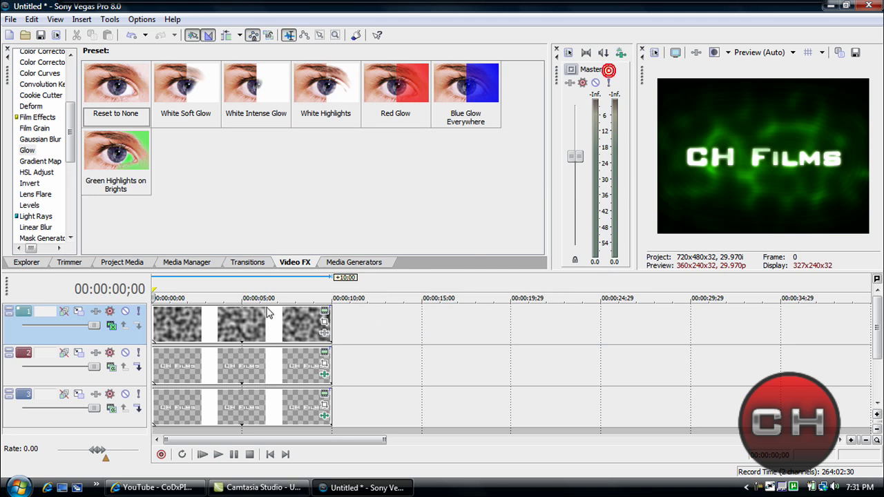
Play back the intro and return the playback position to the start.
{"action": "left_click", "coordinate": [236, 414]}
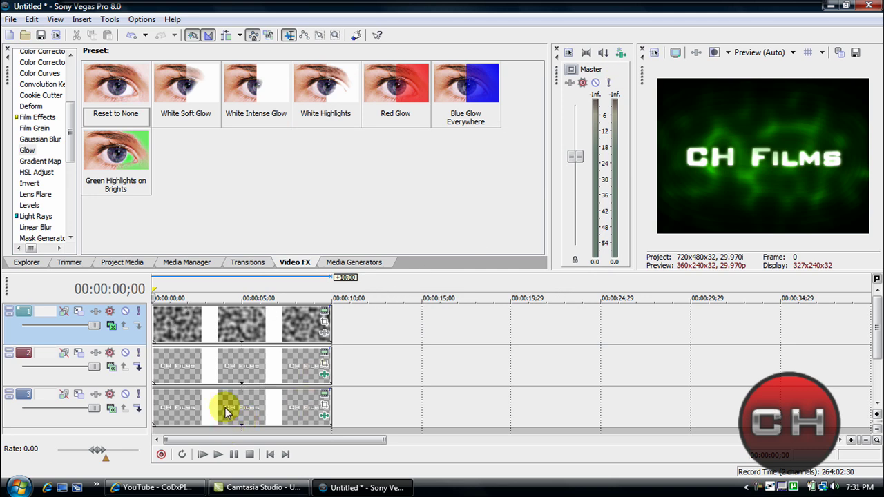
{"action": "key", "text": "space"}
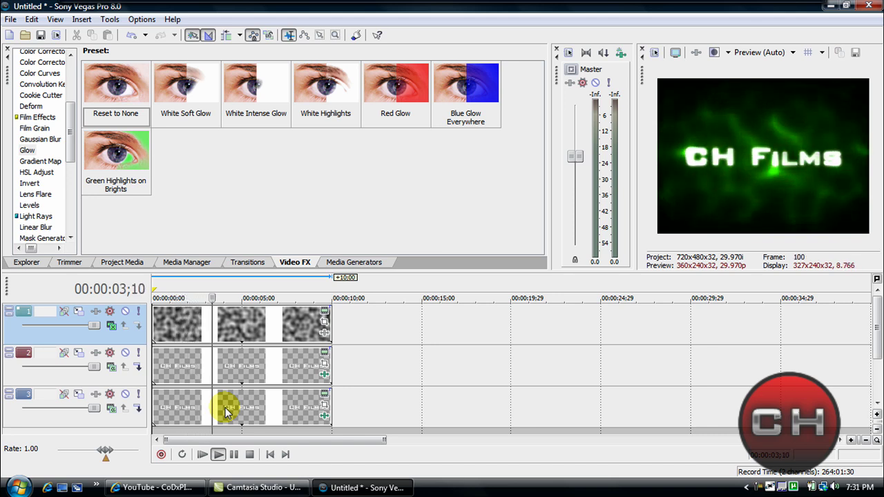
{"action": "key", "text": "Return"}
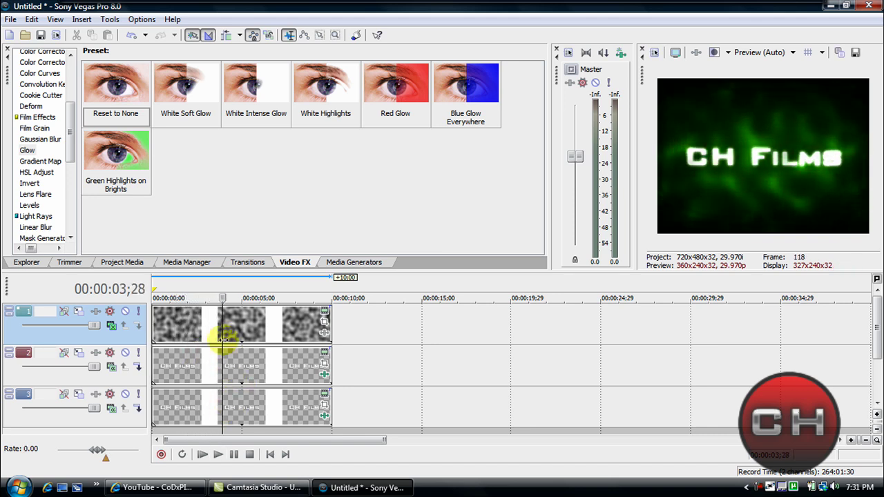
{"action": "left_click_drag", "start_coordinate": [164, 299], "coordinate": [139, 302]}
{"action": "left_click_drag", "start_coordinate": [74, 159], "coordinate": [71, 225]}
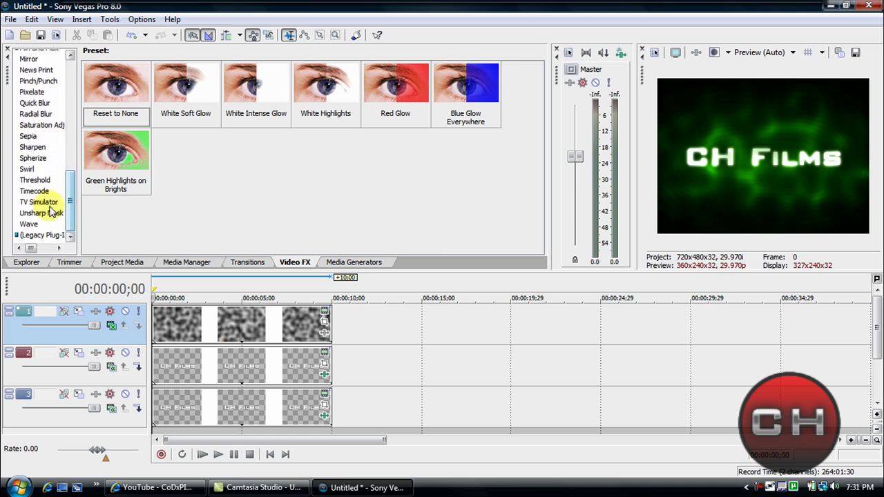
Apply the TV Simulator 'TV Look' preset to the track 3 CH Films text event.
{"action": "left_click", "coordinate": [46, 202]}
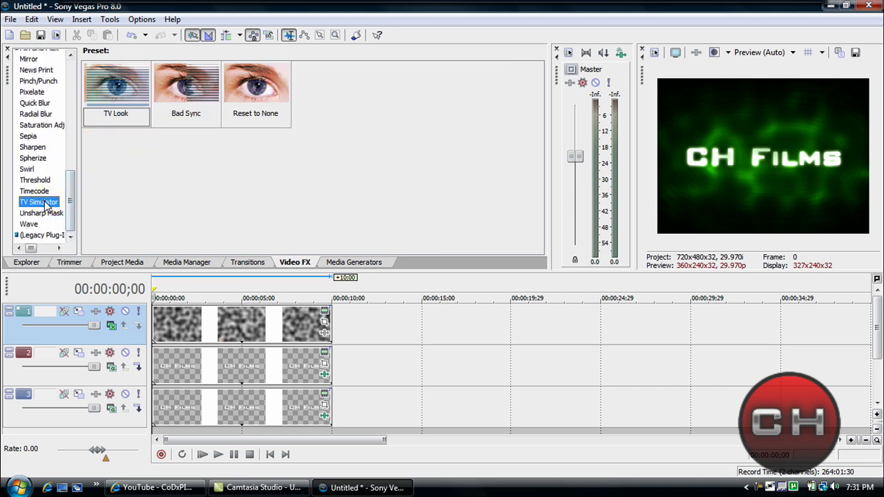
{"action": "left_click", "coordinate": [126, 82]}
{"action": "left_click_drag", "start_coordinate": [135, 131], "coordinate": [193, 415]}
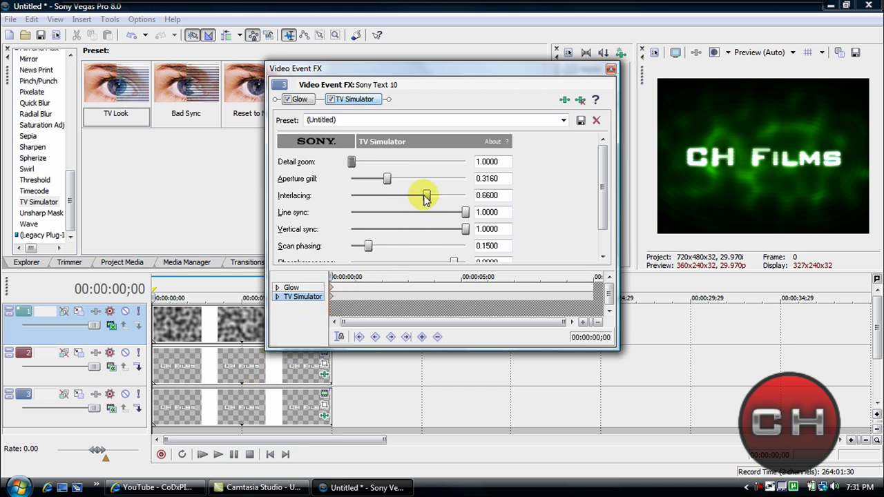
Set TV Simulator interlacing and scan phasing to 1.0 and aperture grill to about 0.32.
{"action": "left_click_drag", "start_coordinate": [426, 197], "coordinate": [440, 198]}
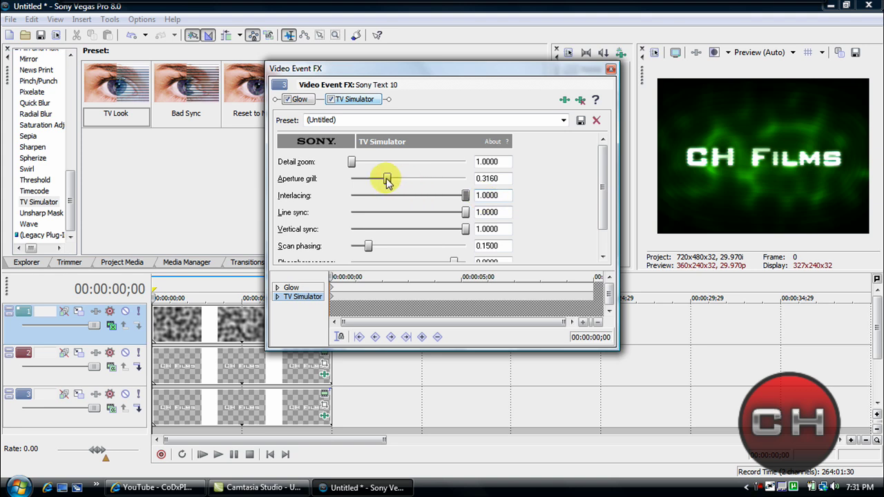
{"action": "left_click_drag", "start_coordinate": [387, 180], "coordinate": [422, 183]}
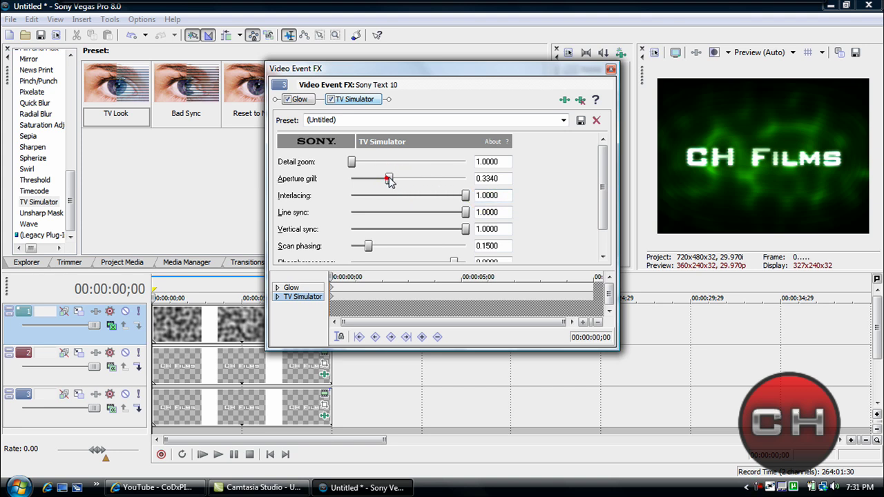
{"action": "left_click", "coordinate": [390, 179]}
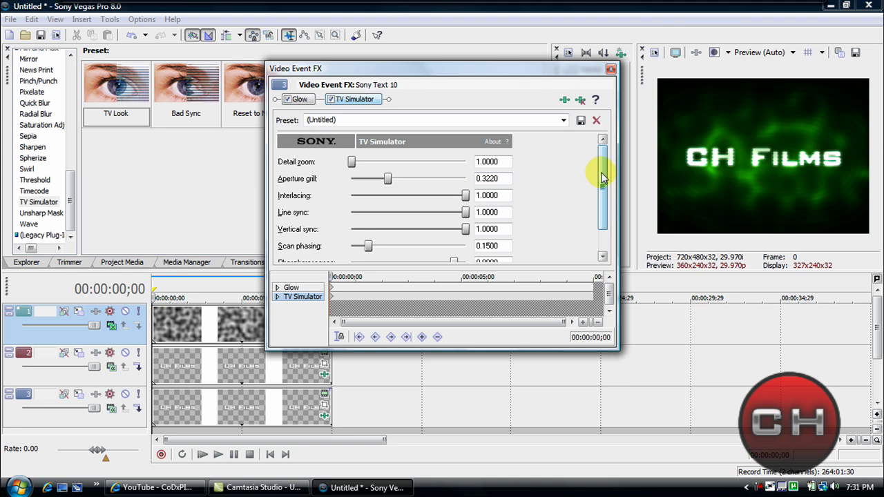
{"action": "left_click_drag", "start_coordinate": [602, 175], "coordinate": [602, 201]}
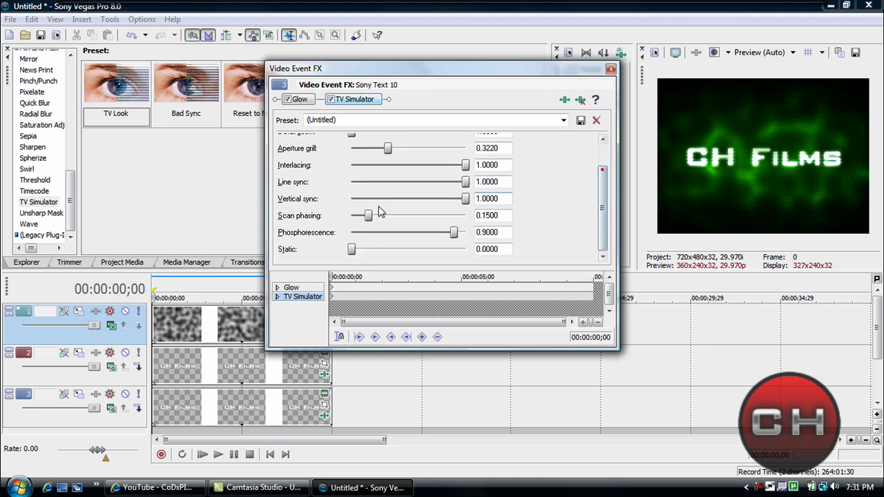
{"action": "left_click_drag", "start_coordinate": [368, 215], "coordinate": [372, 215]}
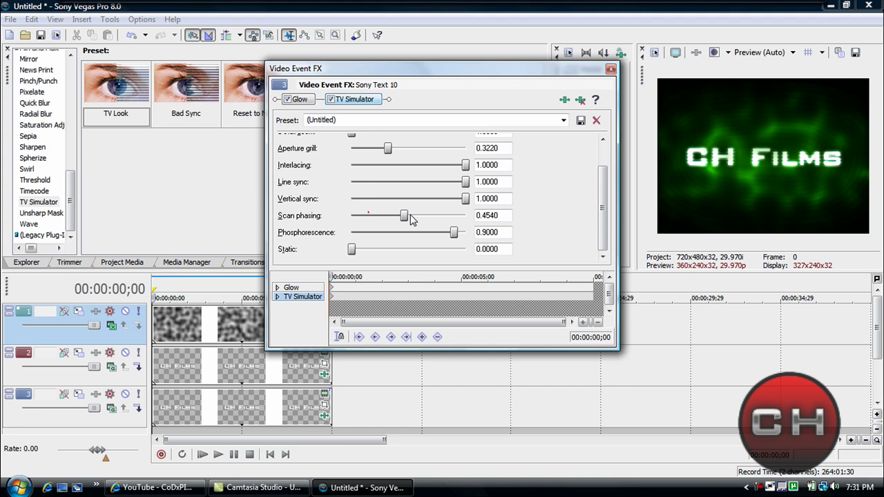
{"action": "mouse_move", "coordinate": [466, 215]}
{"action": "left_mouse_down"}
{"action": "mouse_move", "coordinate": [391, 218]}
{"action": "mouse_move", "coordinate": [474, 217]}
{"action": "left_mouse_up"}
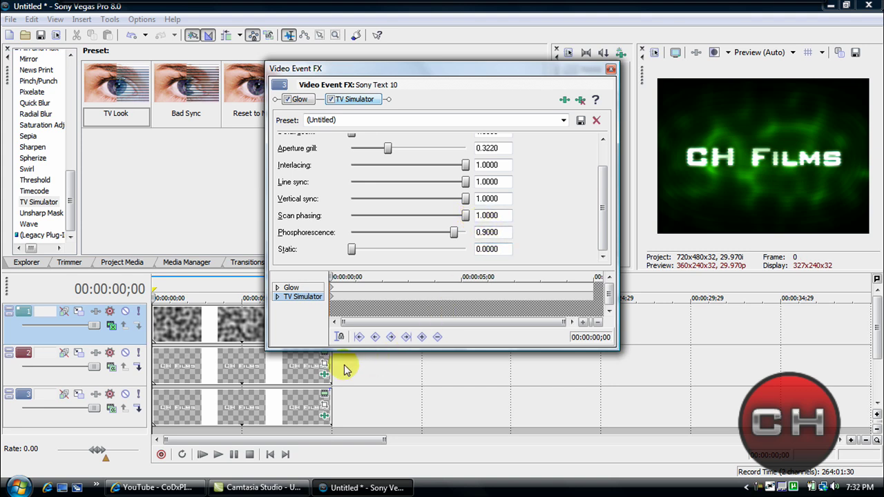
Play the intro to preview the TV effect, then jump back to an earlier point.
{"action": "left_click", "coordinate": [153, 297]}
{"action": "key", "text": "space"}
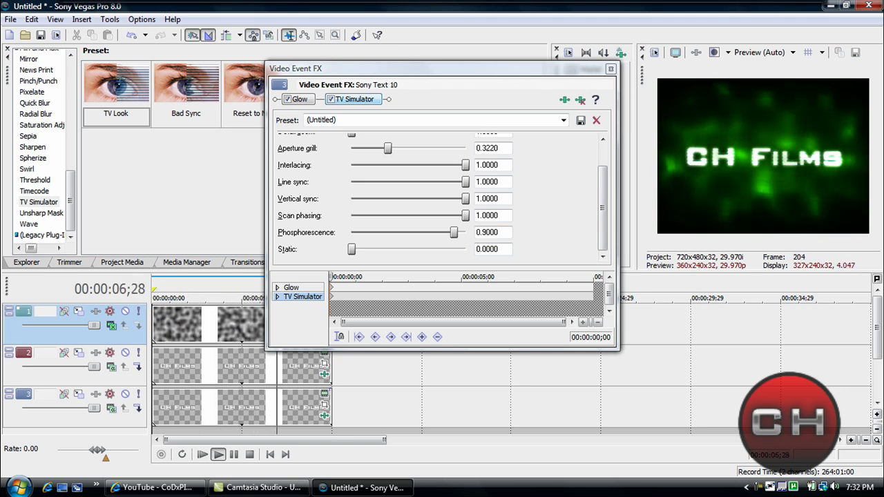
{"action": "left_click_drag", "start_coordinate": [273, 297], "coordinate": [138, 296]}
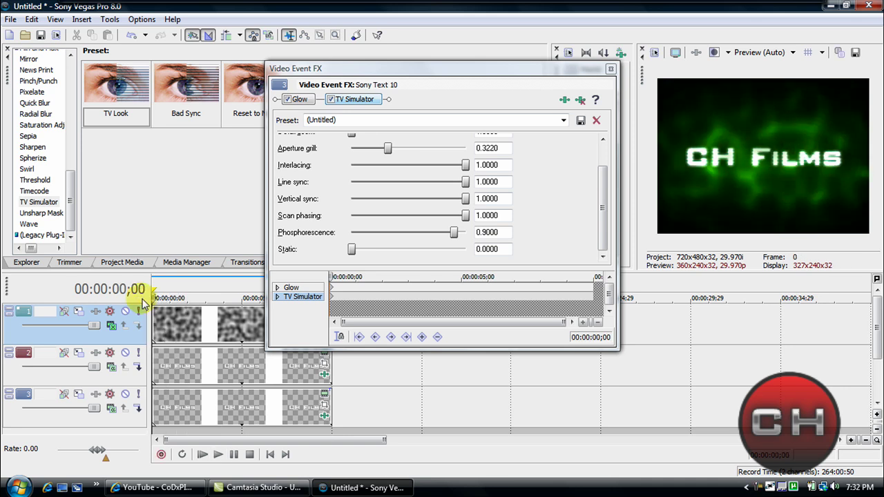
{"action": "left_click", "coordinate": [598, 209]}
Close the effect settings, preview the intro, and return to its start.
{"action": "left_click", "coordinate": [610, 70]}
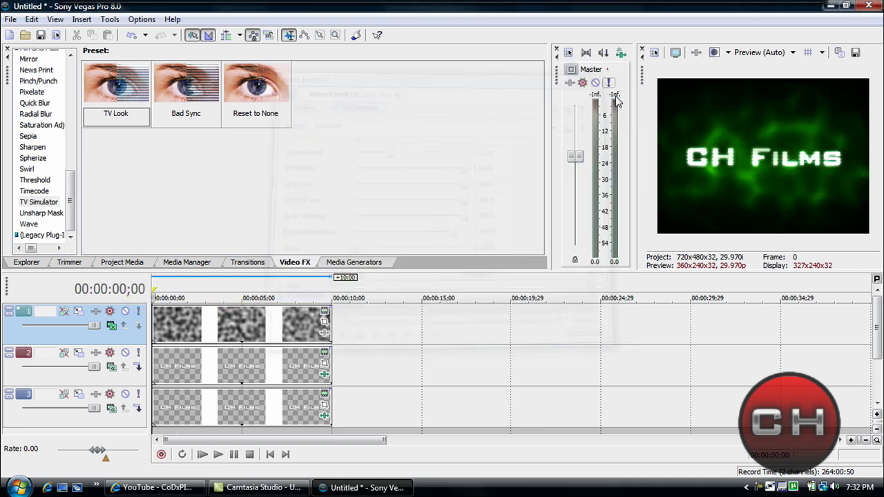
{"action": "key", "text": "space"}
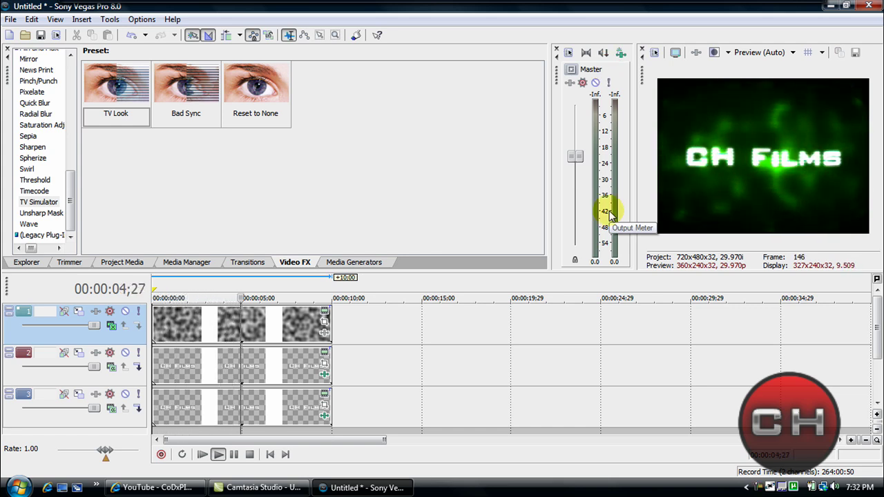
{"action": "key", "text": "Return"}
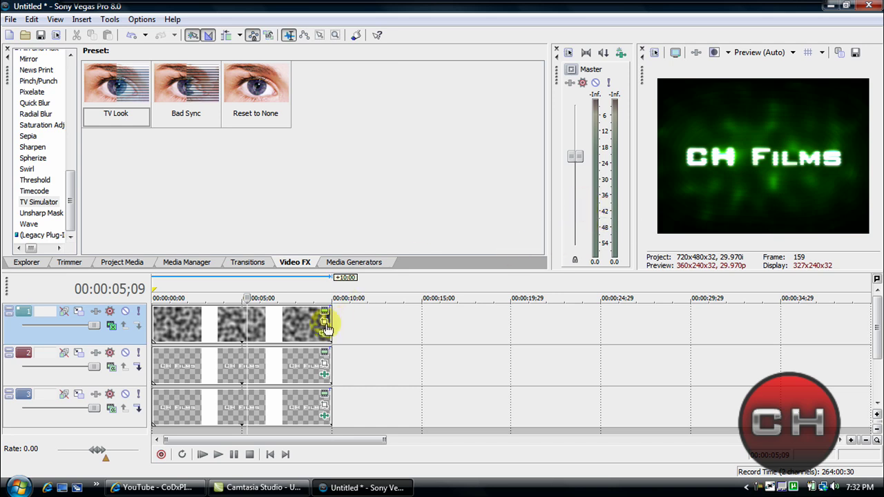
{"action": "left_click_drag", "start_coordinate": [248, 322], "coordinate": [153, 322]}
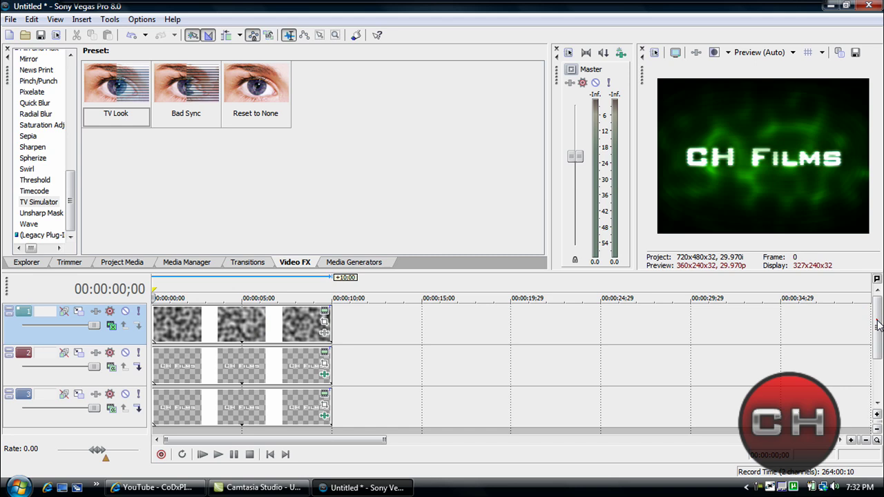
{"action": "key", "text": "Delete"}
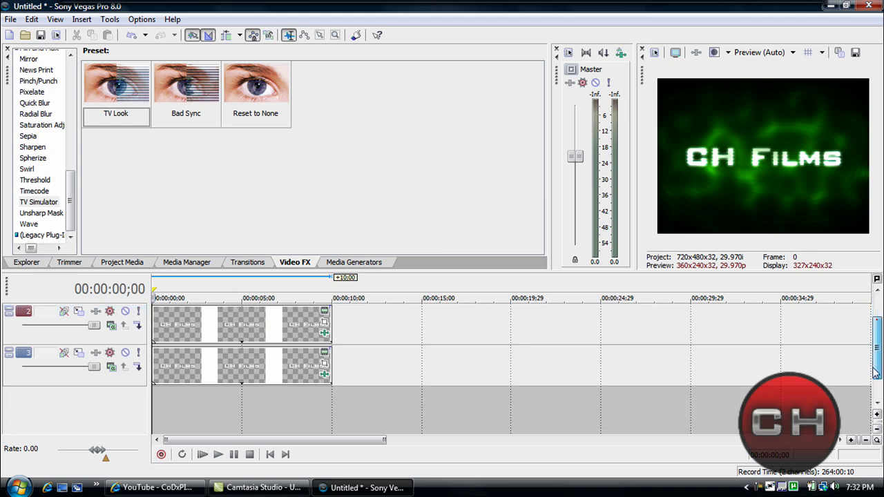
Insert a new empty video track and move it to the bottom of the track list.
{"action": "right_click", "coordinate": [108, 406]}
{"action": "left_click", "coordinate": [159, 435]}
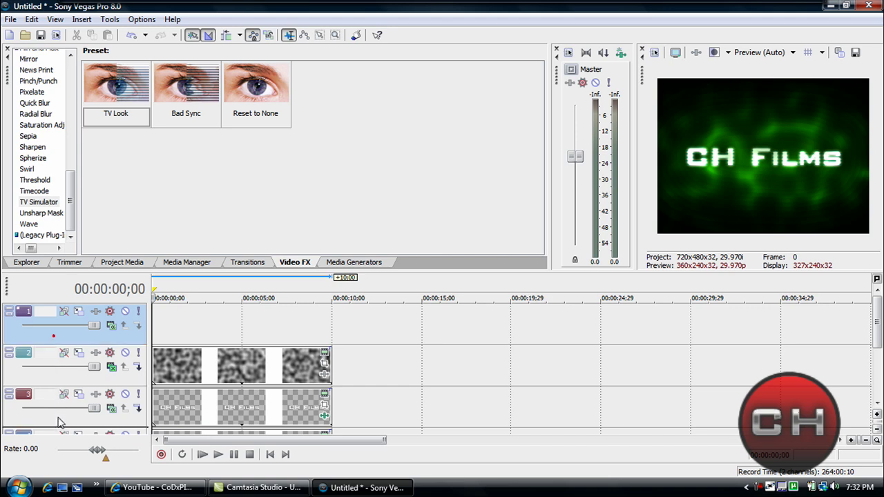
{"action": "left_click_drag", "start_coordinate": [59, 439], "coordinate": [60, 442]}
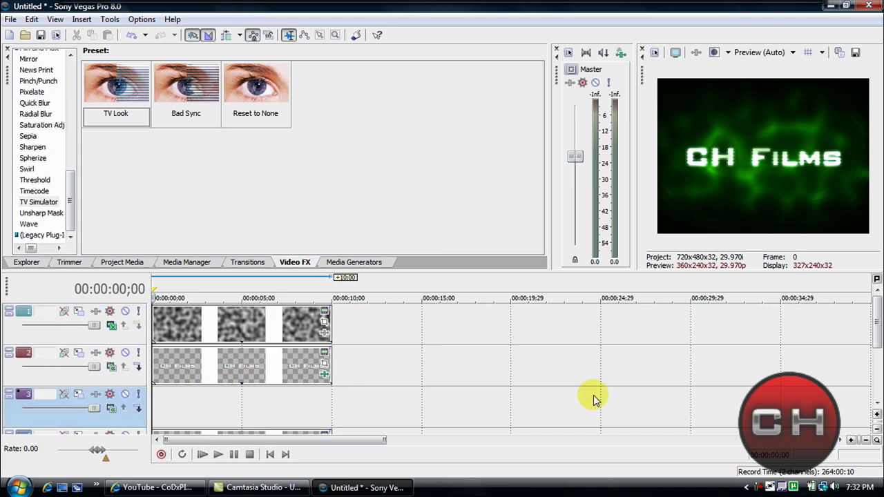
{"action": "scroll", "coordinate": [876, 332], "scroll_direction": "down", "scroll_amount": 1}
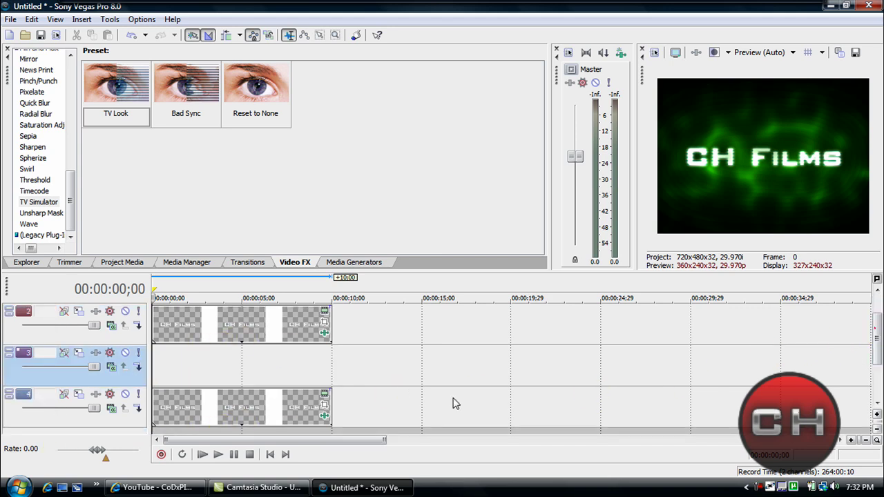
{"action": "left_click_drag", "start_coordinate": [48, 378], "coordinate": [59, 427]}
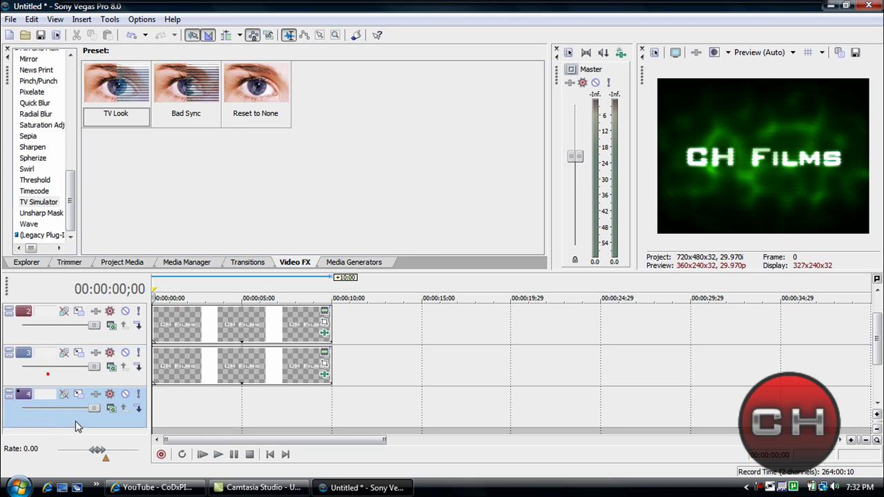
Place a Default Text event on track 4 reading 'Presents' in 36 pt BankGothic Md BT.
{"action": "left_click", "coordinate": [363, 264]}
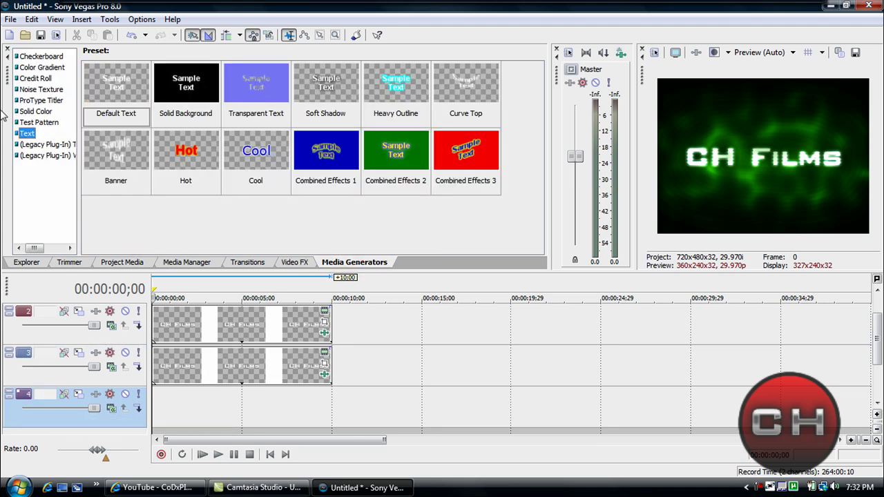
{"action": "left_click_drag", "start_coordinate": [103, 97], "coordinate": [250, 413]}
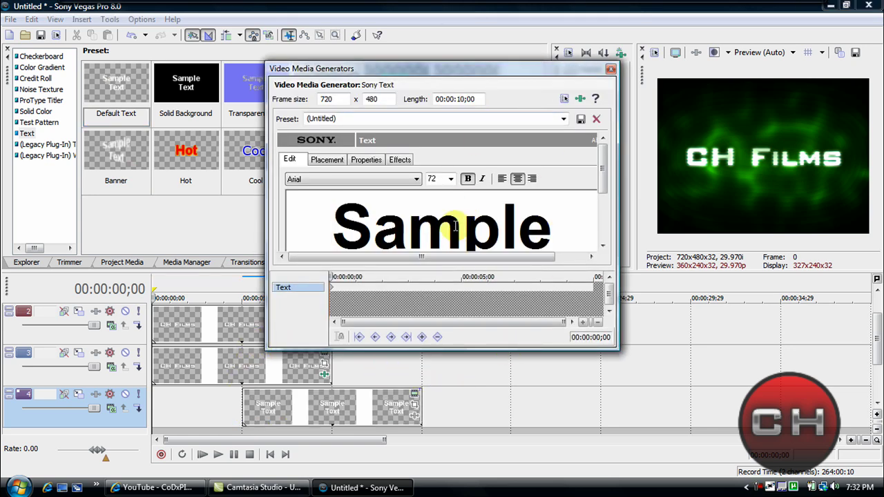
{"action": "key", "text": "ctrl+a"}
{"action": "type", "text": "Pre"}
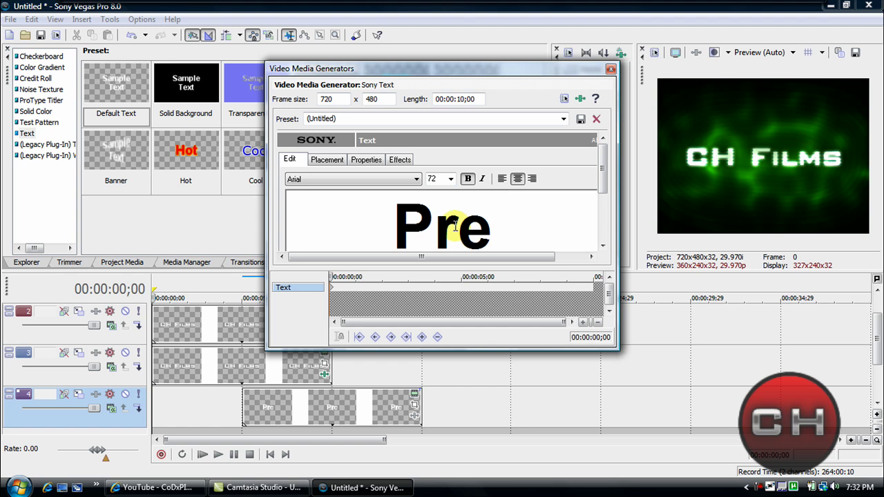
{"action": "type", "text": "sents"}
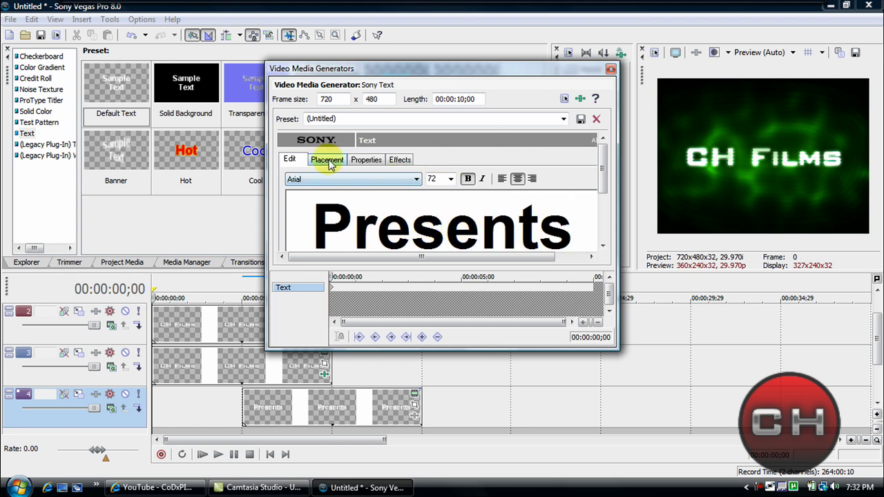
{"action": "left_click", "coordinate": [449, 179]}
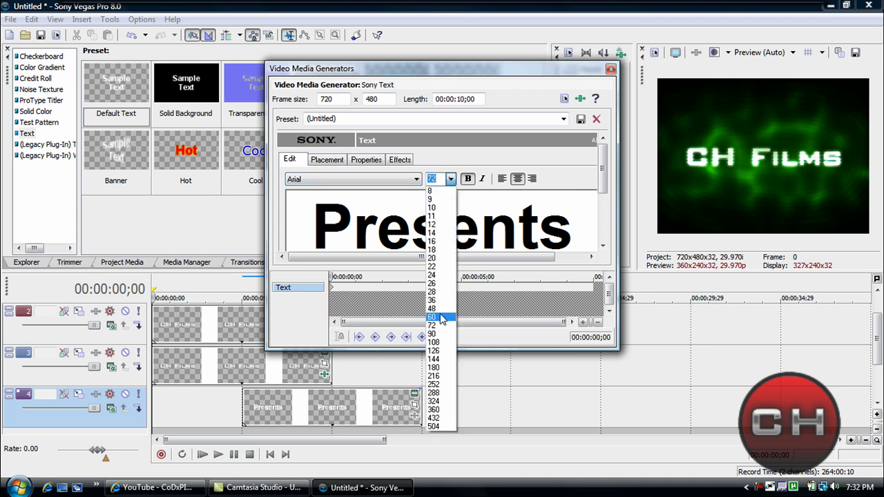
{"action": "left_click", "coordinate": [434, 301]}
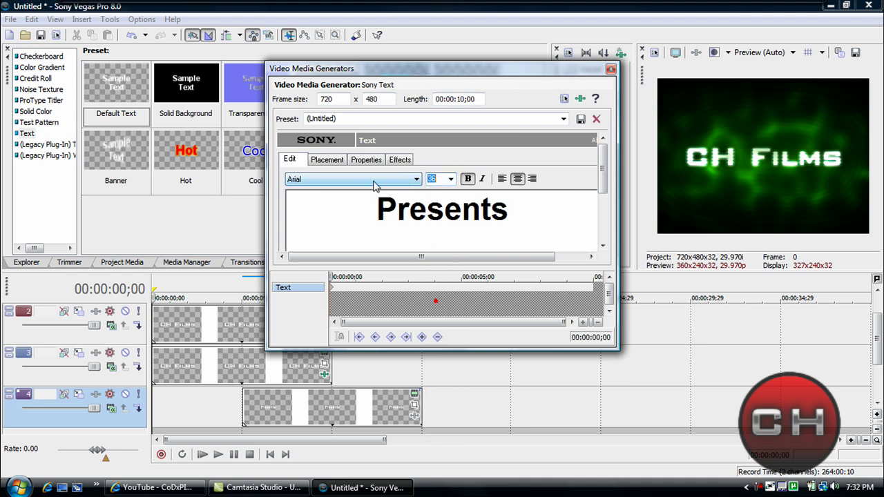
{"action": "left_click", "coordinate": [358, 180]}
{"action": "left_click", "coordinate": [349, 258]}
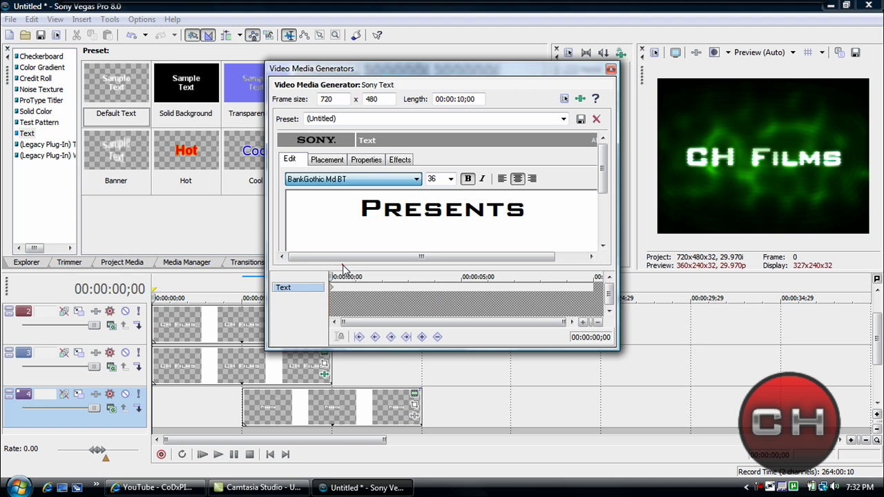
Close the text settings and trim the Presents clip to end at 10 seconds.
{"action": "left_click", "coordinate": [611, 70]}
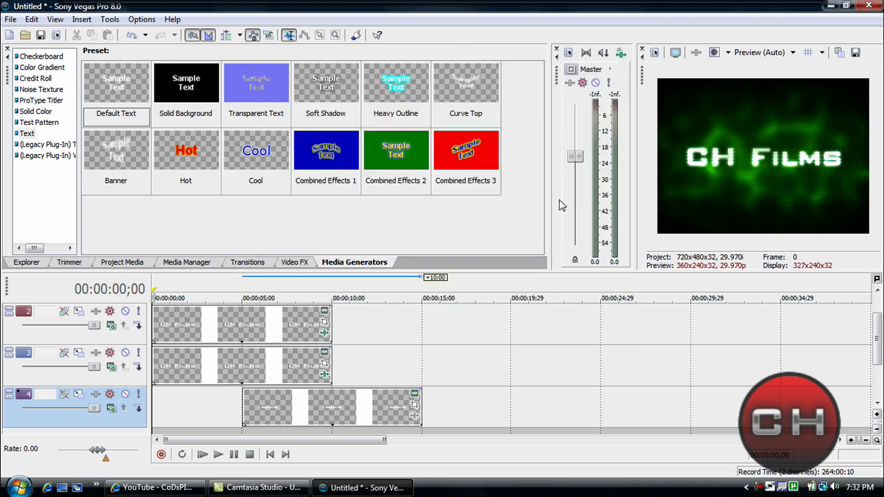
{"action": "left_click", "coordinate": [417, 375]}
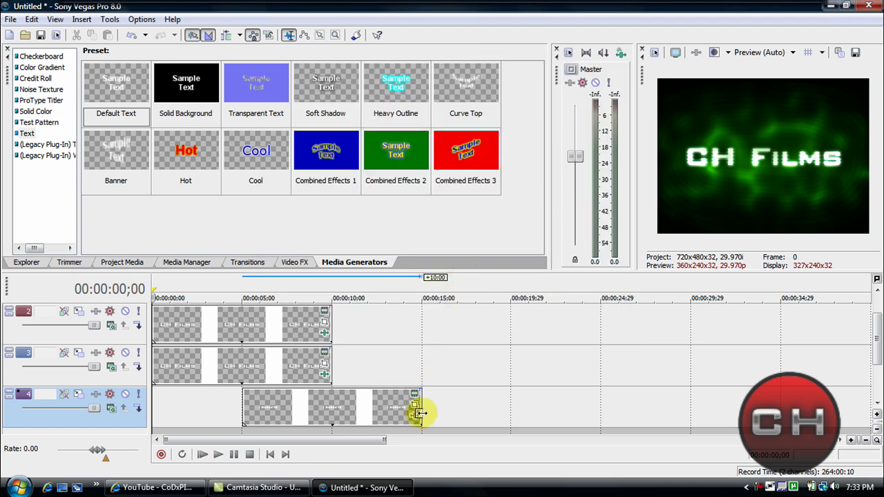
{"action": "left_click_drag", "start_coordinate": [422, 408], "coordinate": [332, 408]}
{"action": "left_click", "coordinate": [304, 400]}
Edit the Presents generated media and move the text lower in the frame via Placement.
{"action": "right_click", "coordinate": [288, 406]}
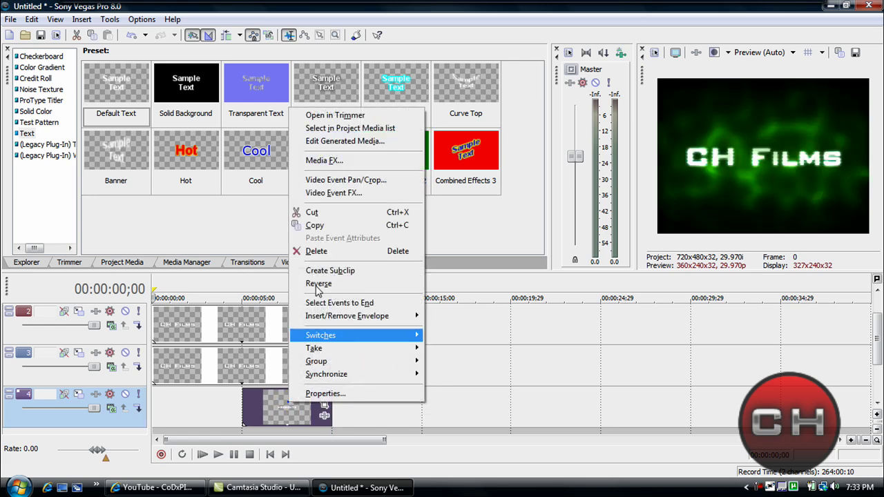
{"action": "left_click", "coordinate": [339, 140]}
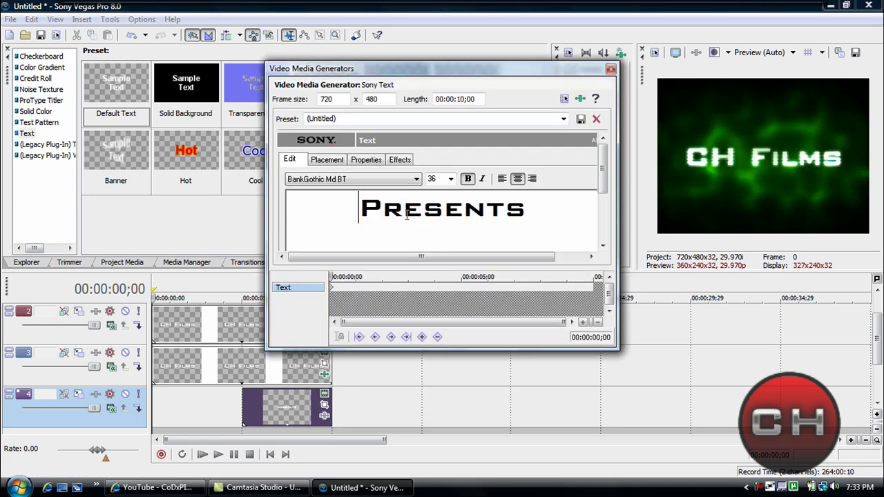
{"action": "left_click", "coordinate": [327, 160]}
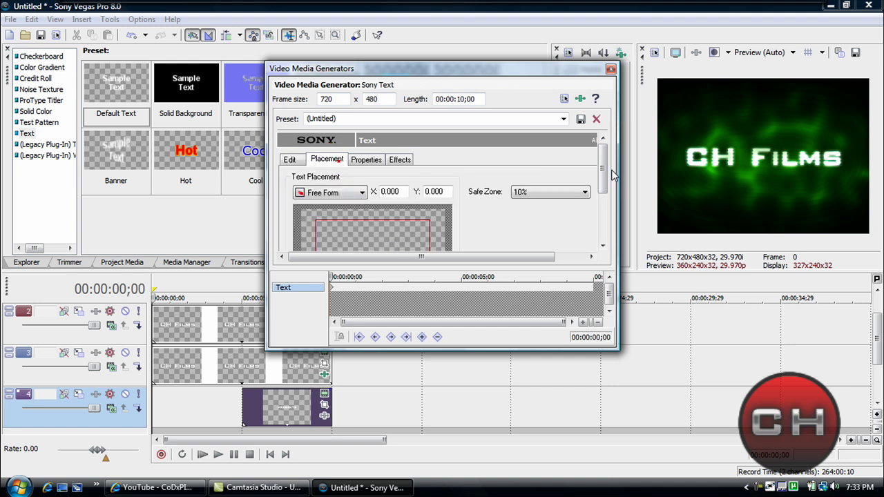
{"action": "left_click_drag", "start_coordinate": [604, 169], "coordinate": [602, 204]}
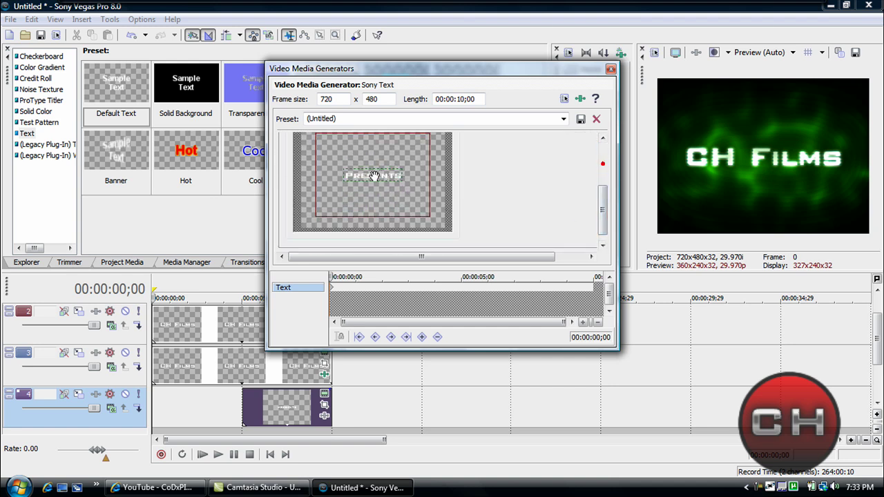
{"action": "left_click_drag", "start_coordinate": [373, 176], "coordinate": [374, 201]}
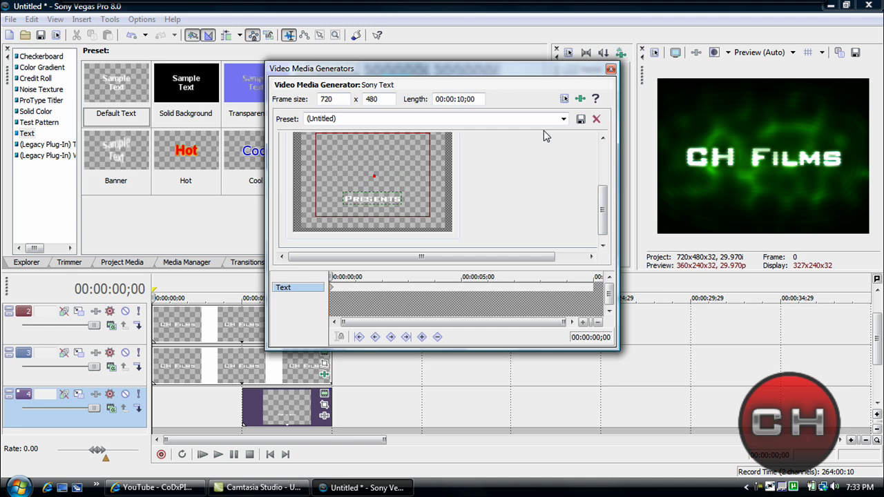
{"action": "left_click", "coordinate": [610, 70]}
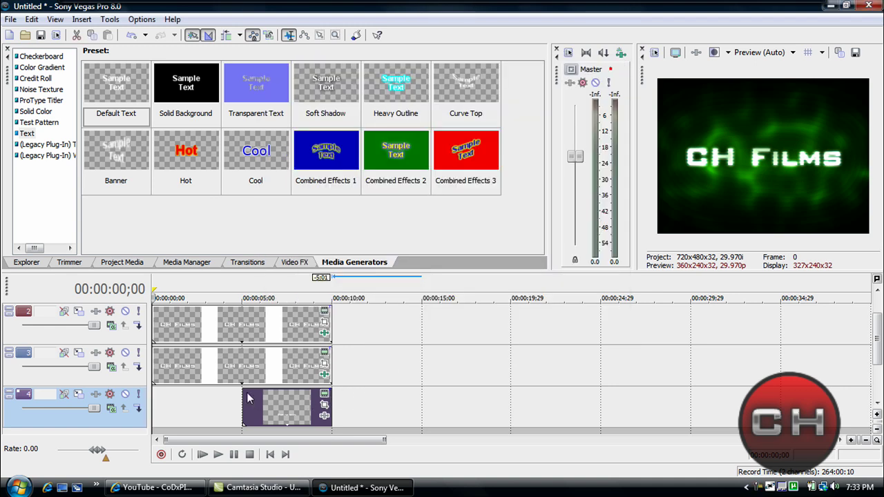
Fade the track 4 Presents event in and out, then preview the intro from the start.
{"action": "left_click_drag", "start_coordinate": [242, 390], "coordinate": [259, 391]}
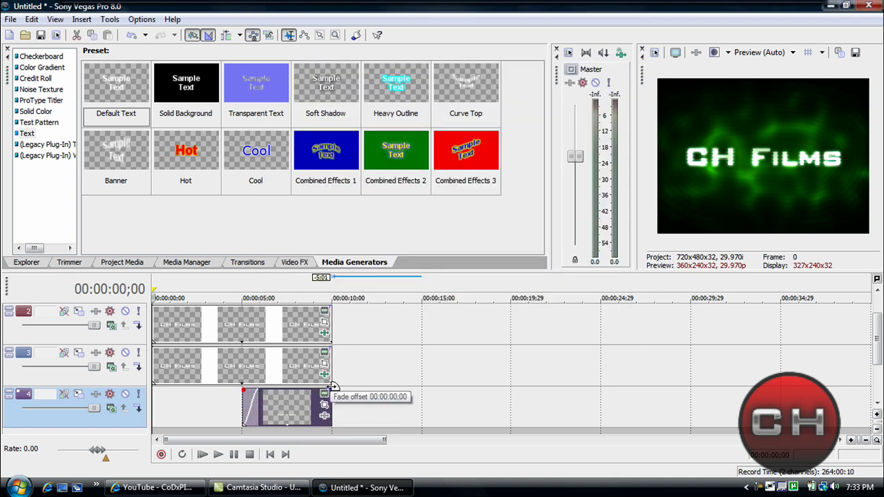
{"action": "left_click_drag", "start_coordinate": [324, 387], "coordinate": [315, 388]}
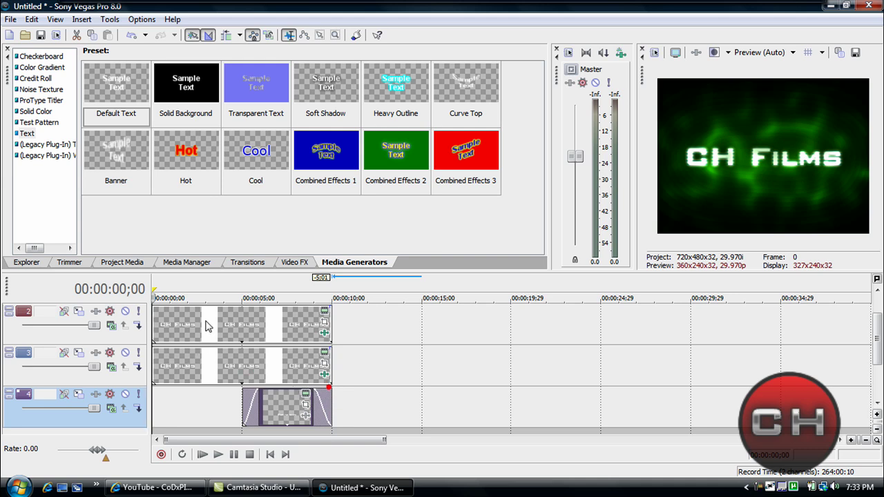
{"action": "left_click", "coordinate": [252, 329]}
{"action": "key", "text": "space"}
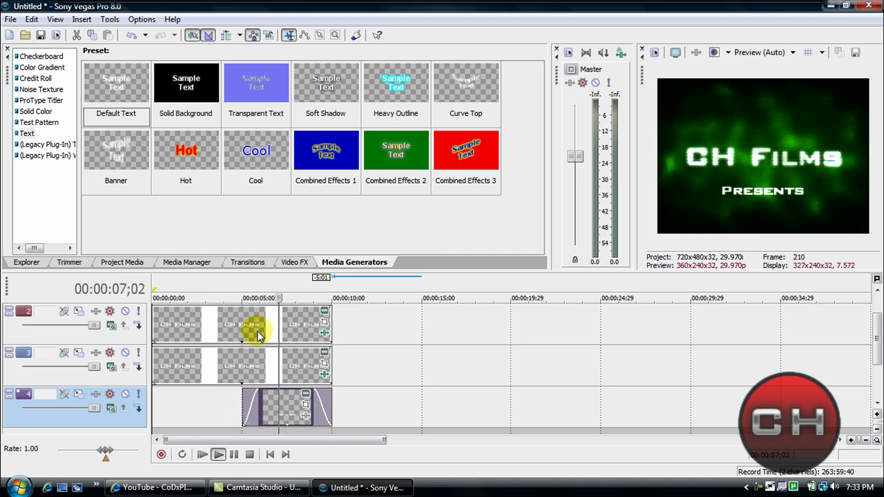
{"action": "key", "text": "Return"}
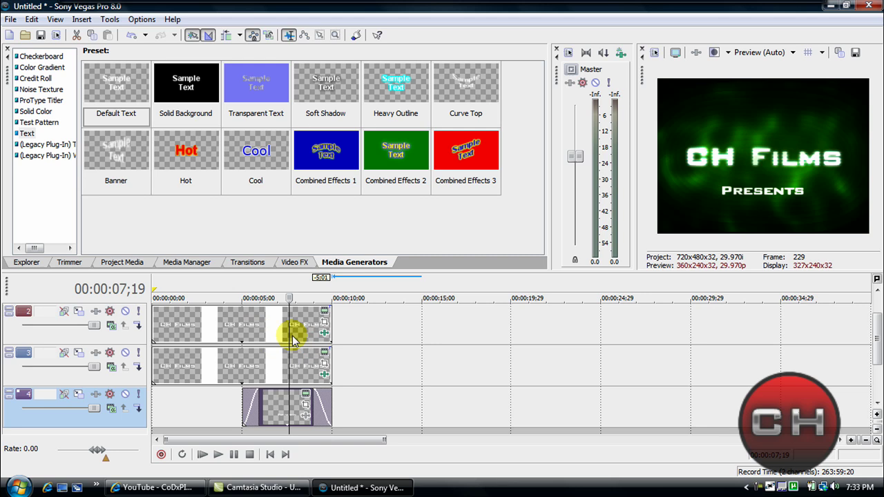
{"action": "key", "text": "Home"}
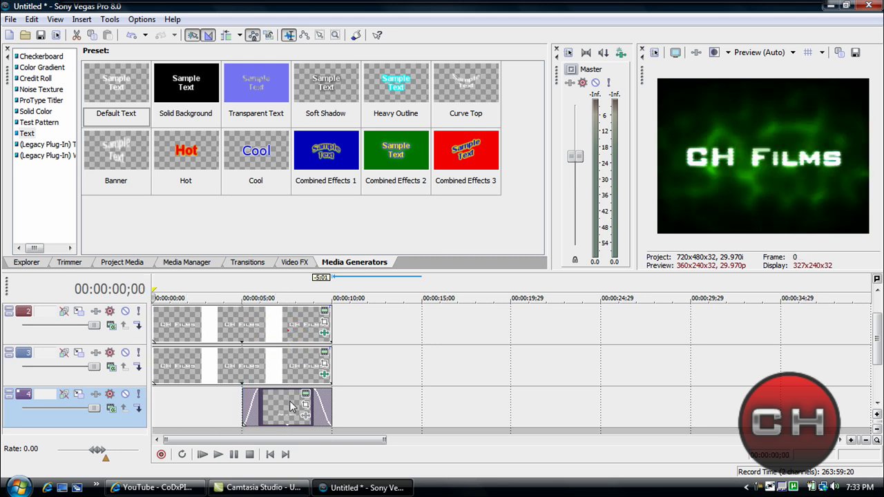
Apply Glow to the track 4 Presents event with glow percent 0.038 and intensity 1.362.
{"action": "left_click", "coordinate": [294, 263]}
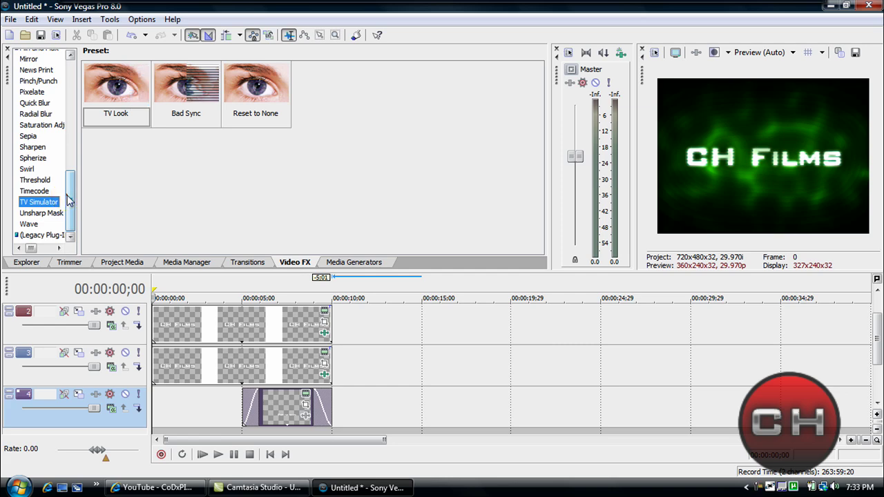
{"action": "left_click_drag", "start_coordinate": [68, 202], "coordinate": [68, 149]}
{"action": "left_click_drag", "start_coordinate": [27, 78], "coordinate": [110, 206]}
{"action": "left_click_drag", "start_coordinate": [273, 404], "coordinate": [277, 405]}
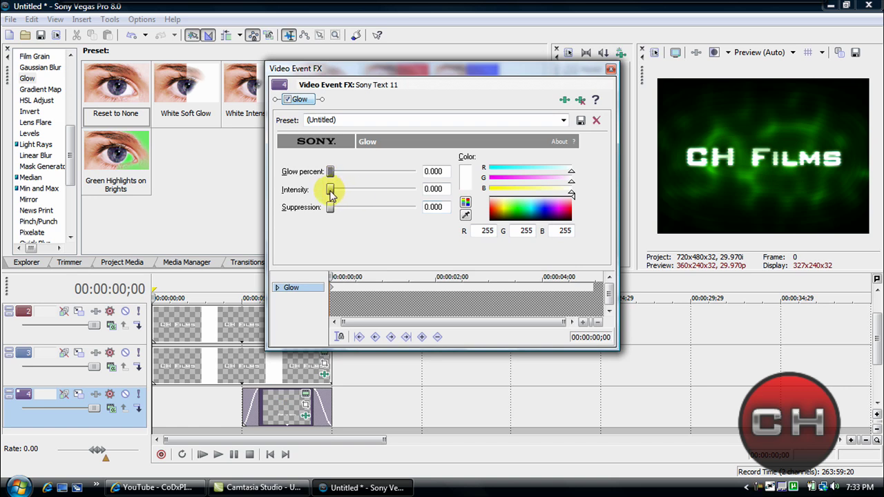
{"action": "left_click_drag", "start_coordinate": [331, 193], "coordinate": [335, 178]}
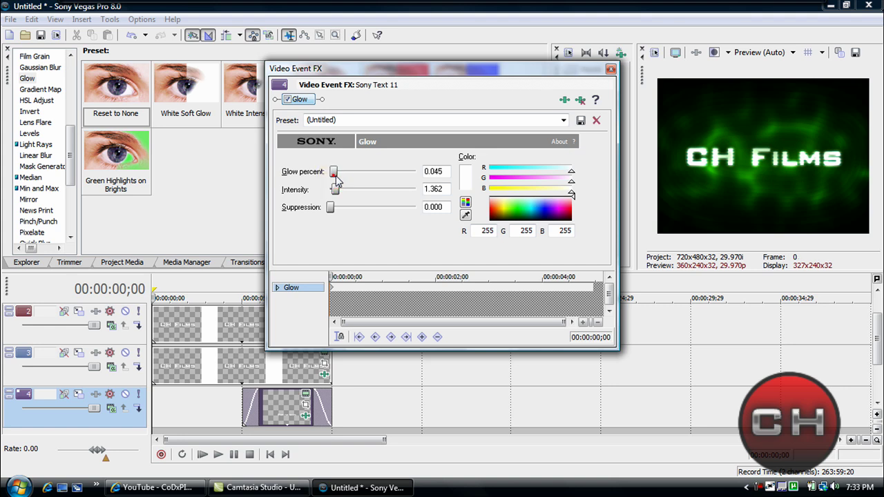
Add TV Simulator to the Presents event at 5;25 with Interlacing set to 1.0000.
{"action": "left_click", "coordinate": [611, 69]}
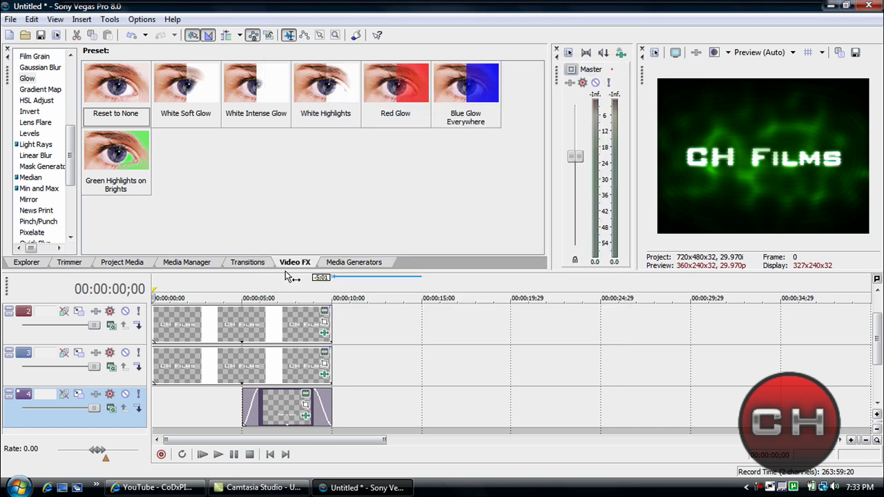
{"action": "left_click", "coordinate": [257, 290]}
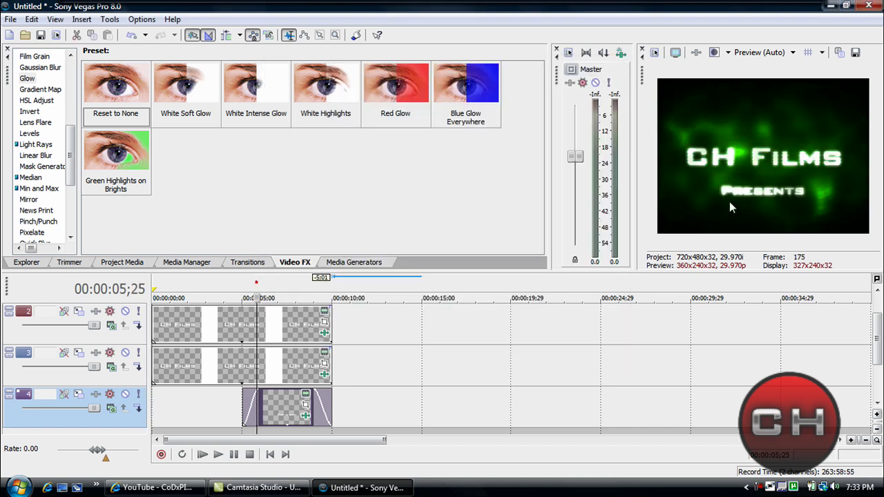
{"action": "left_click_drag", "start_coordinate": [70, 164], "coordinate": [279, 402]}
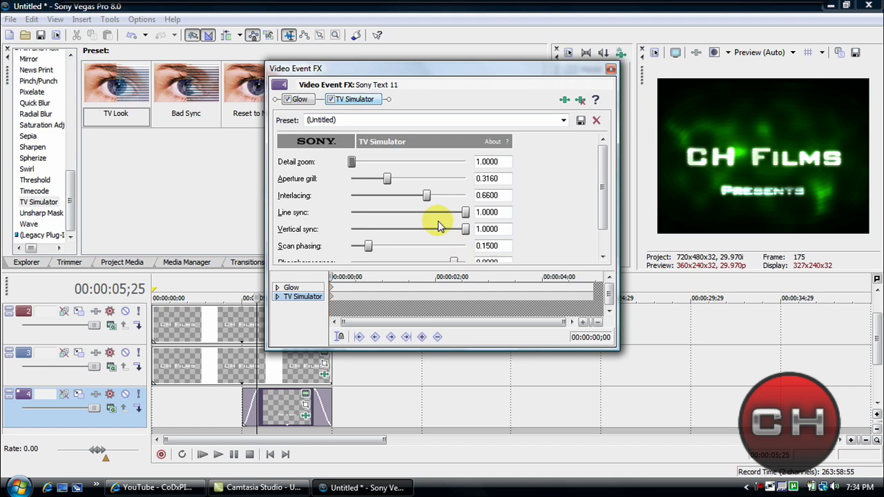
{"action": "left_click_drag", "start_coordinate": [426, 197], "coordinate": [499, 200]}
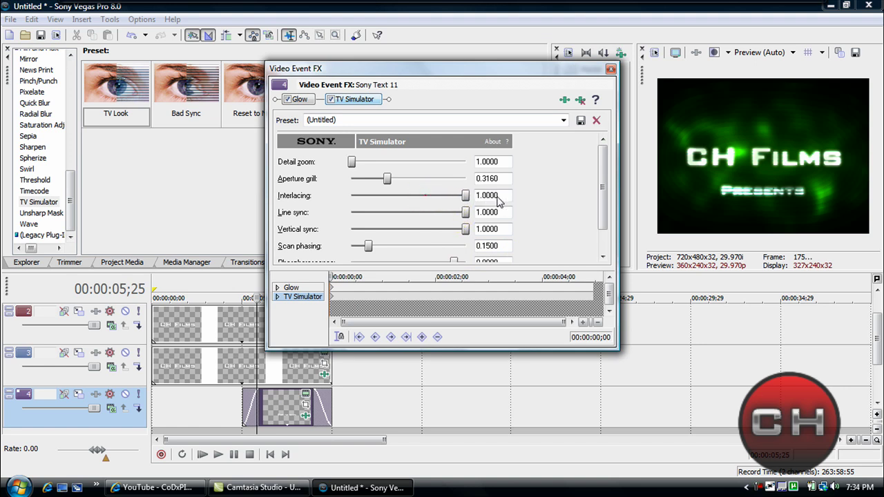
{"action": "left_click", "coordinate": [611, 69]}
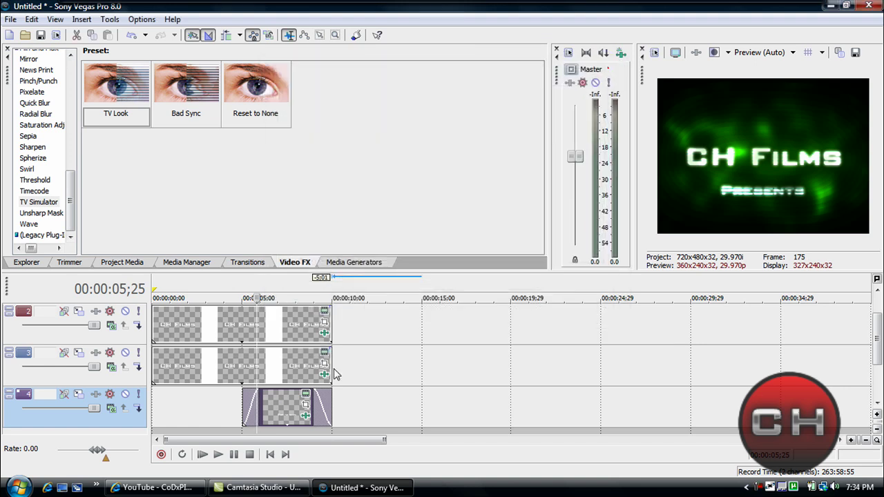
{"action": "key", "text": "ctrl+Home"}
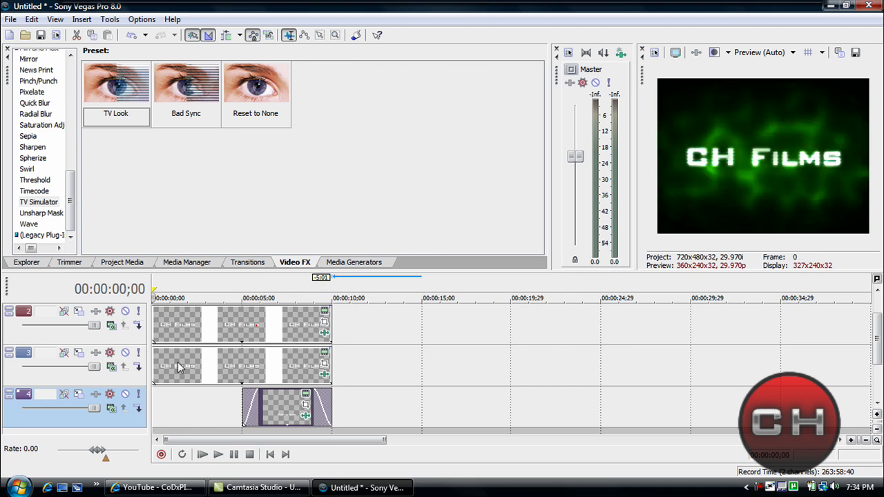
{"action": "key", "text": "space"}
{"action": "left_click", "coordinate": [179, 367]}
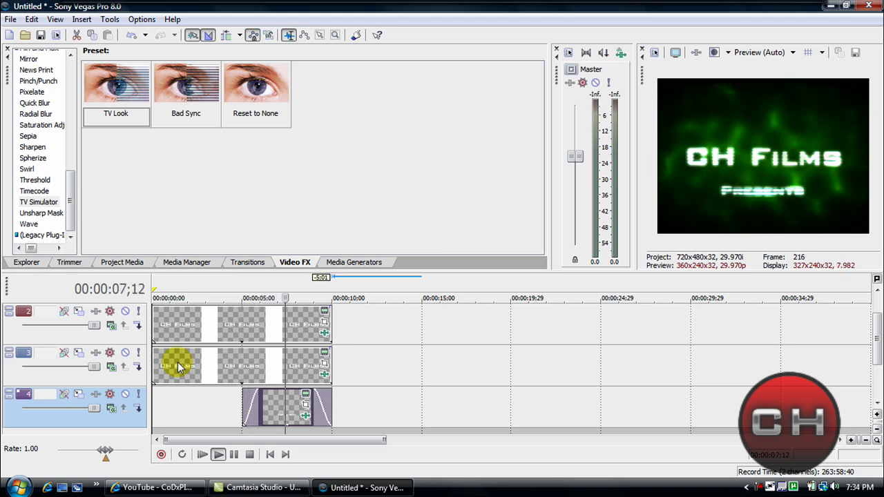
{"action": "key", "text": "Return"}
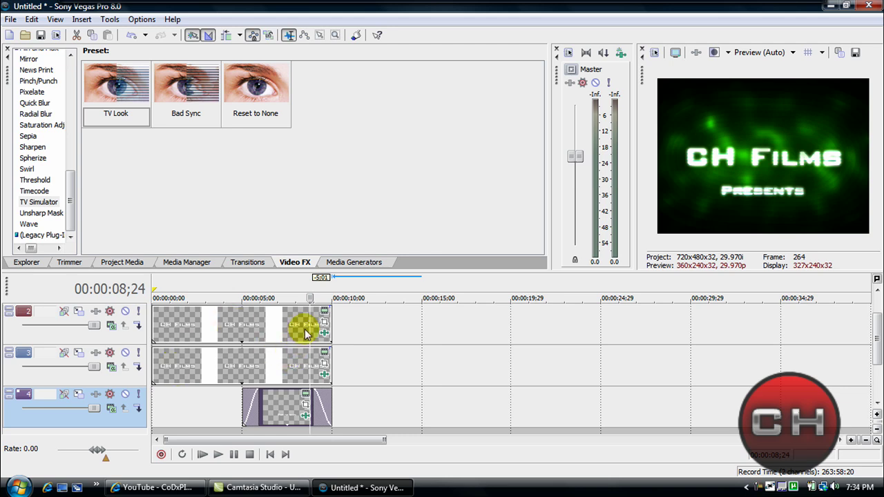
{"action": "left_click", "coordinate": [195, 324]}
{"action": "left_click", "coordinate": [154, 324]}
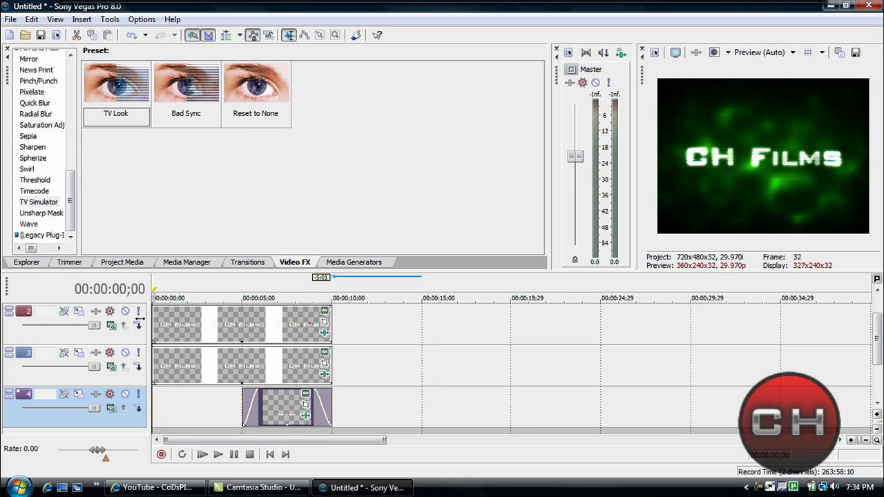
{"action": "left_click", "coordinate": [181, 346]}
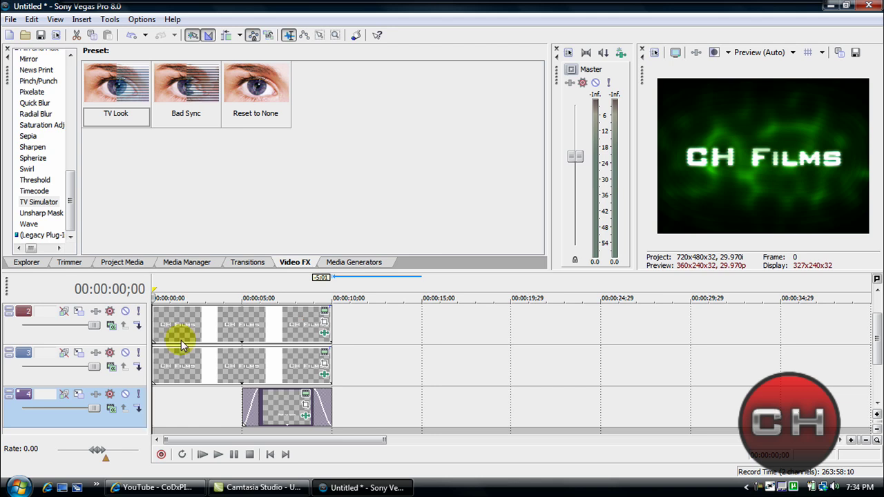